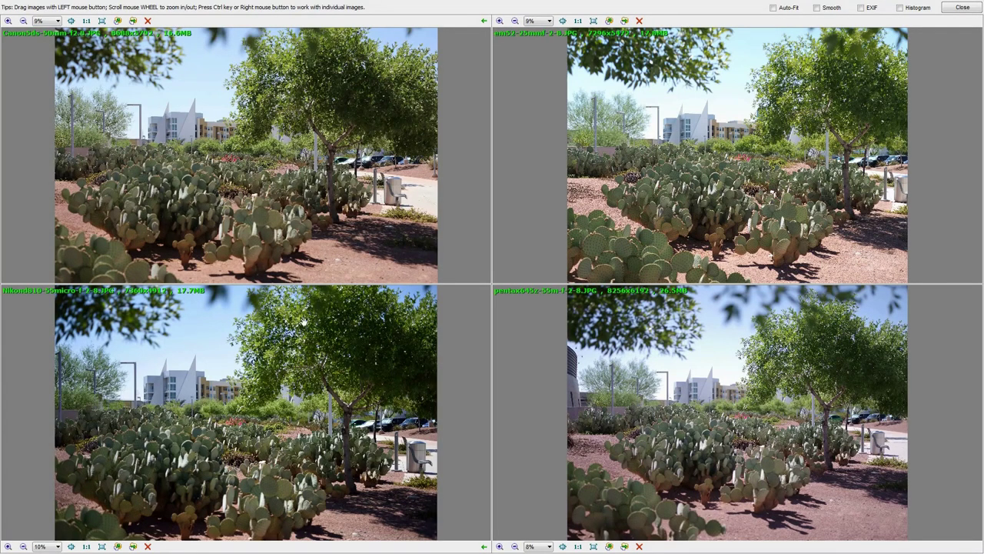
Compare the pink flowers and the surrounding shrubs across the four photos at 60% zoom.
{"action": "scroll", "coordinate": [235, 172], "scroll_direction": "up", "scroll_amount": 5}
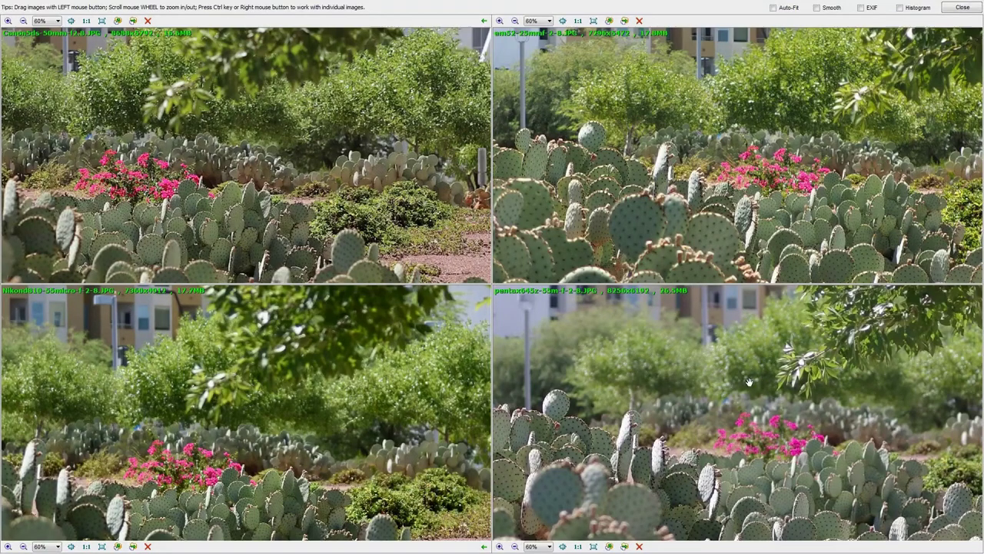
{"action": "scroll", "coordinate": [749, 382], "scroll_direction": "down", "scroll_amount": 4}
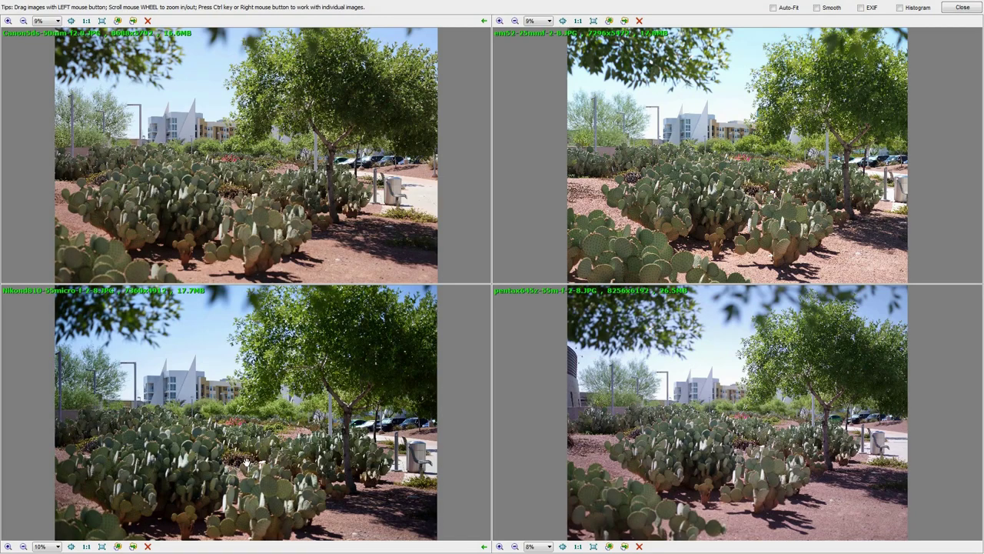
{"action": "scroll", "coordinate": [182, 217], "scroll_direction": "up", "scroll_amount": 5}
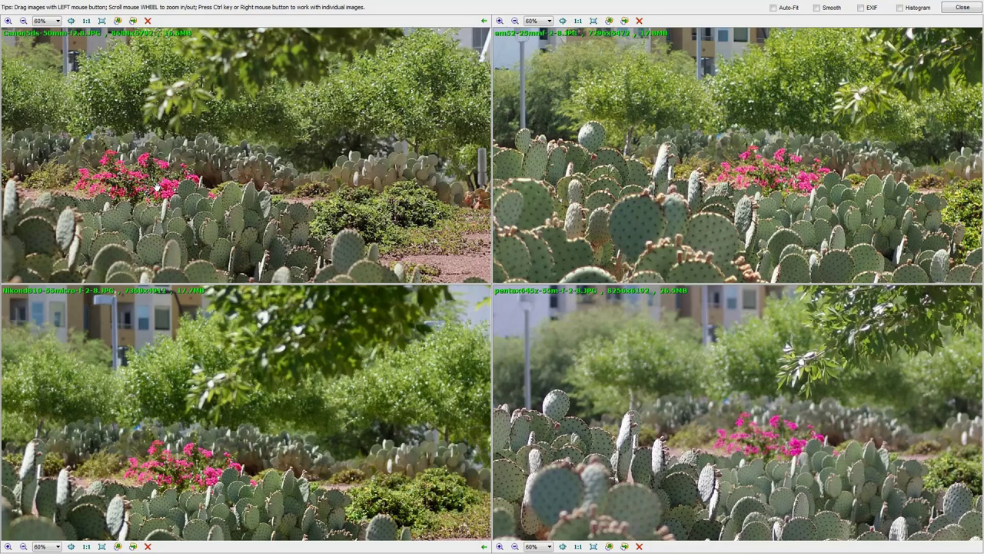
{"action": "left_click_drag", "start_coordinate": [728, 185], "coordinate": [701, 178]}
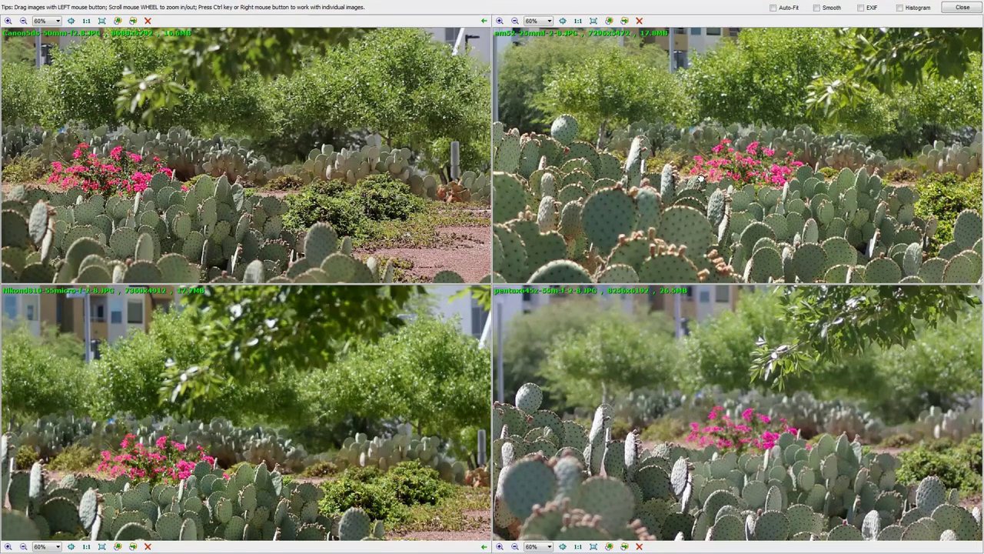
{"action": "mouse_move", "coordinate": [701, 179]}
{"action": "left_mouse_down"}
{"action": "mouse_move", "coordinate": [704, 202]}
{"action": "mouse_move", "coordinate": [703, 174]}
{"action": "left_mouse_up"}
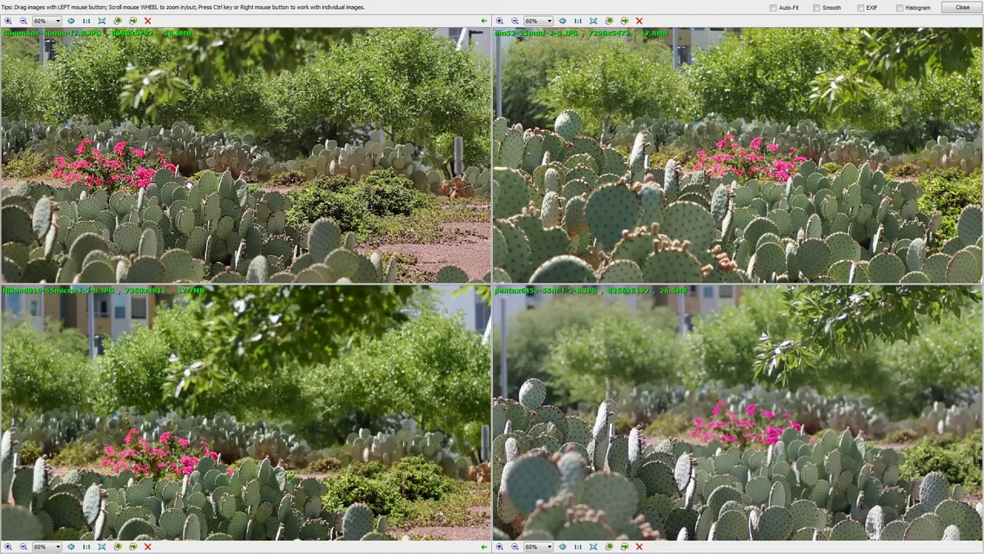
Examine the background buildings, lamp posts and trees in all four photos at 60% zoom.
{"action": "left_click_drag", "start_coordinate": [191, 185], "coordinate": [389, 184]}
{"action": "left_click_drag", "start_coordinate": [196, 178], "coordinate": [303, 225]}
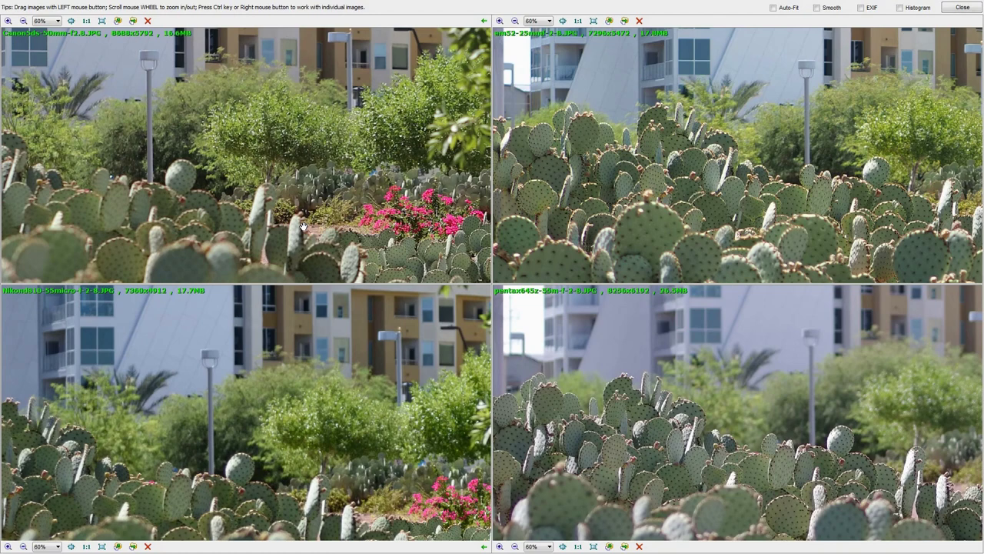
{"action": "left_click_drag", "start_coordinate": [346, 145], "coordinate": [347, 242]}
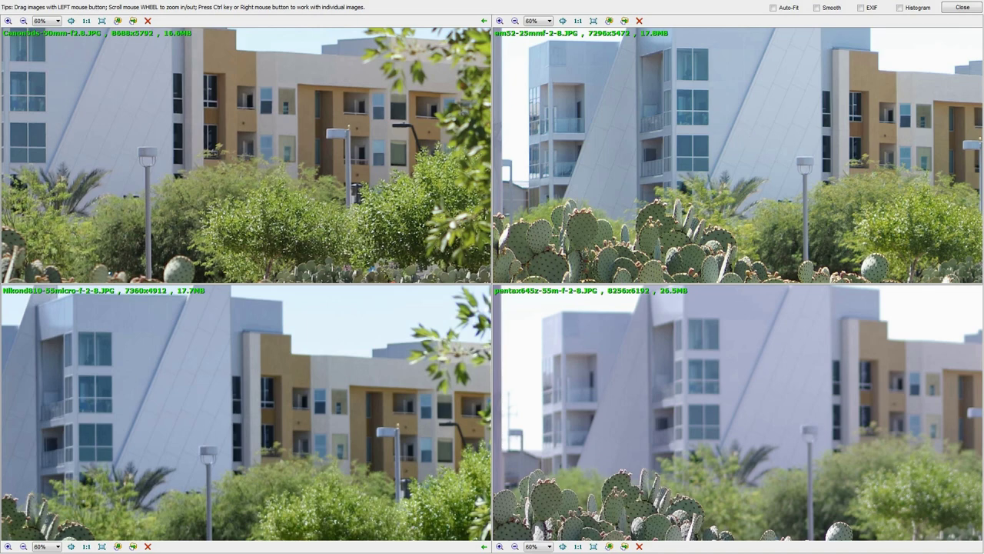
Compare the foreground cactus pads and the reddish ground across the four photos at 60% and 40% zoom.
{"action": "left_click_drag", "start_coordinate": [692, 239], "coordinate": [695, 92]}
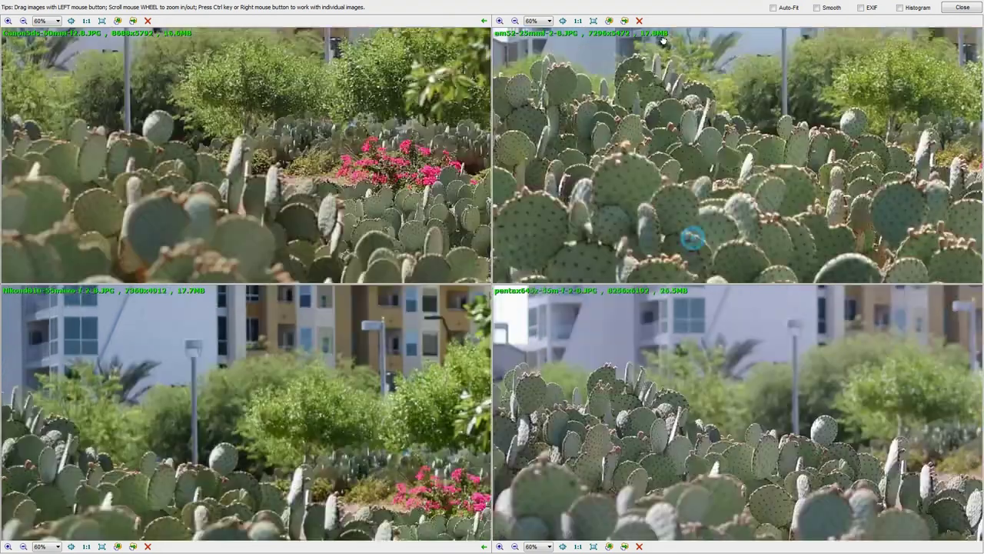
{"action": "left_click_drag", "start_coordinate": [700, 384], "coordinate": [692, 150]}
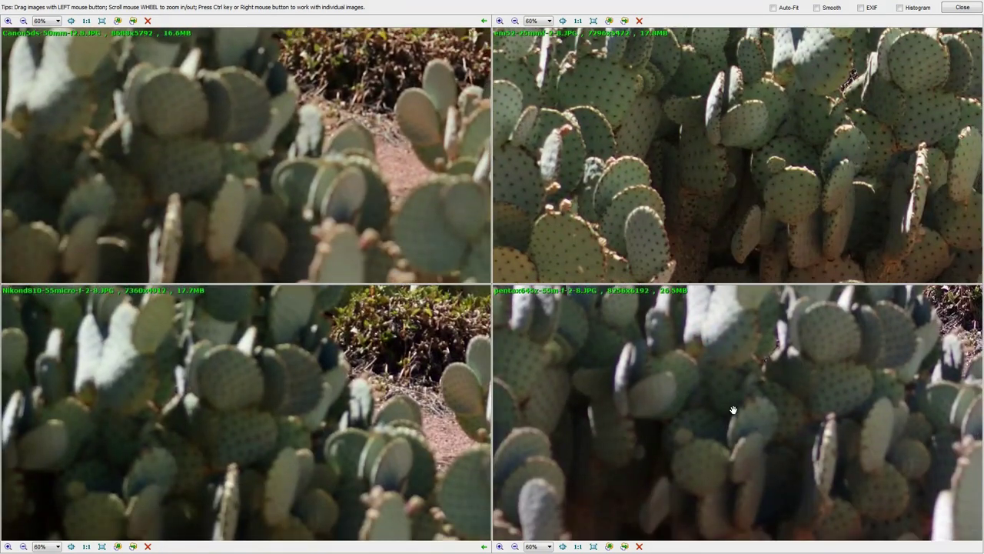
{"action": "left_click_drag", "start_coordinate": [734, 410], "coordinate": [732, 103]}
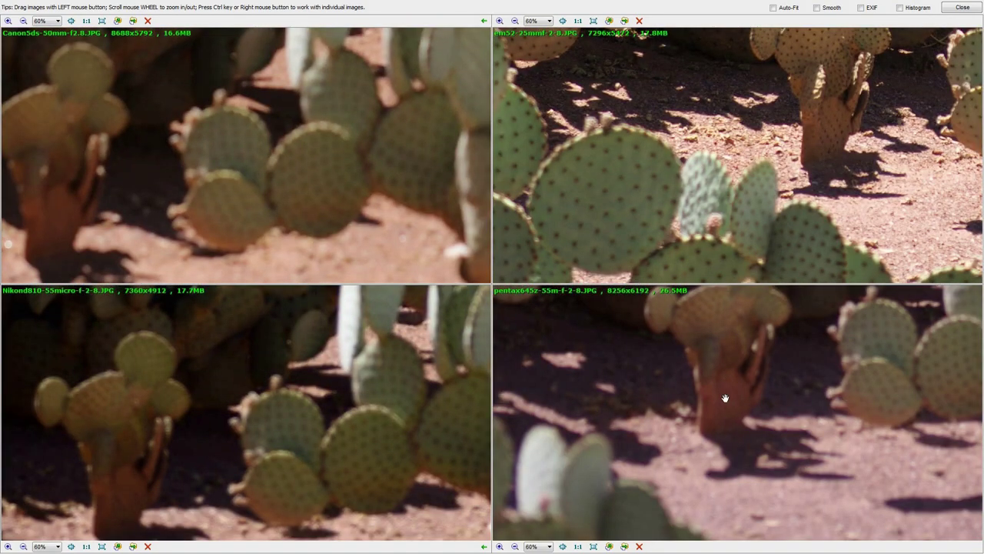
{"action": "left_click_drag", "start_coordinate": [725, 397], "coordinate": [738, 321]}
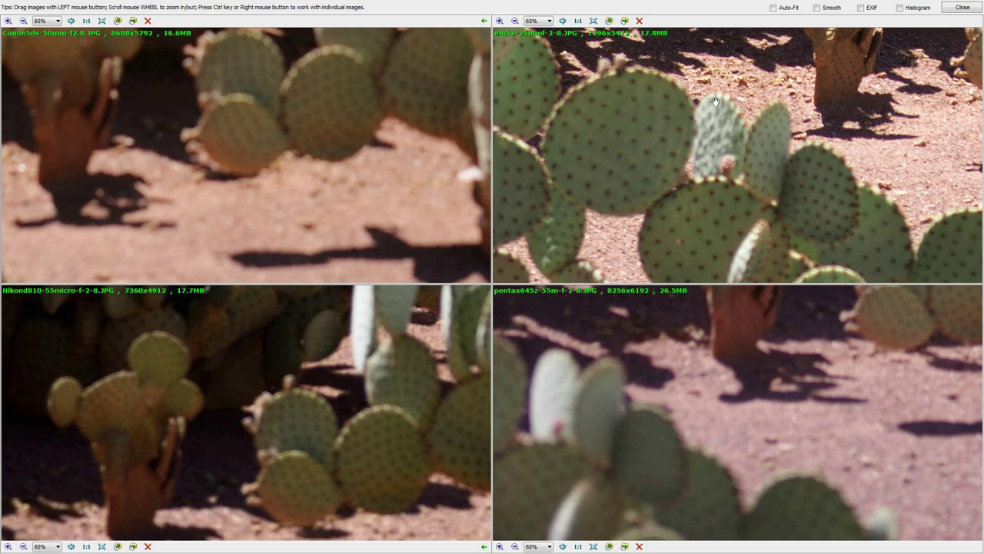
{"action": "scroll", "coordinate": [715, 102], "scroll_direction": "down", "scroll_amount": 4}
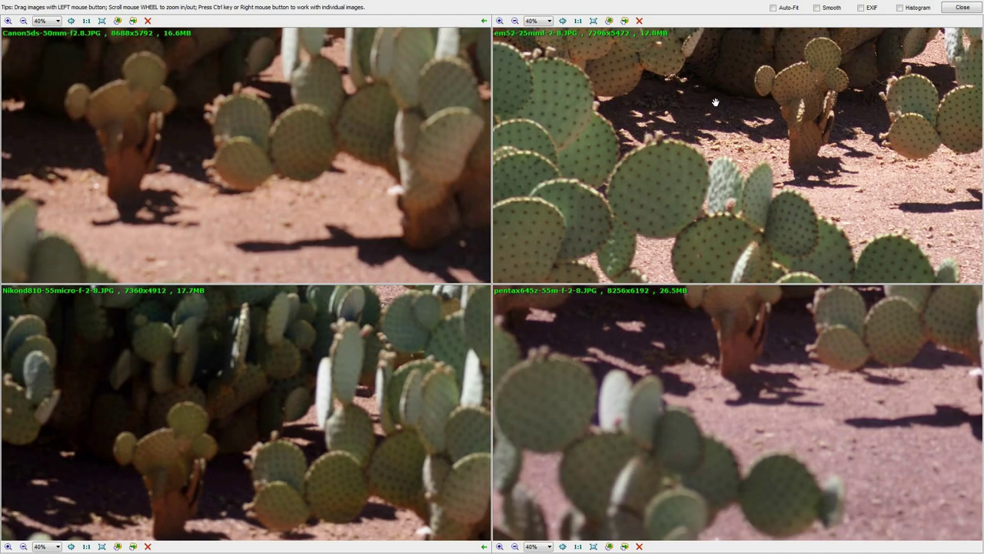
{"action": "scroll", "coordinate": [715, 101], "scroll_direction": "up", "scroll_amount": 4}
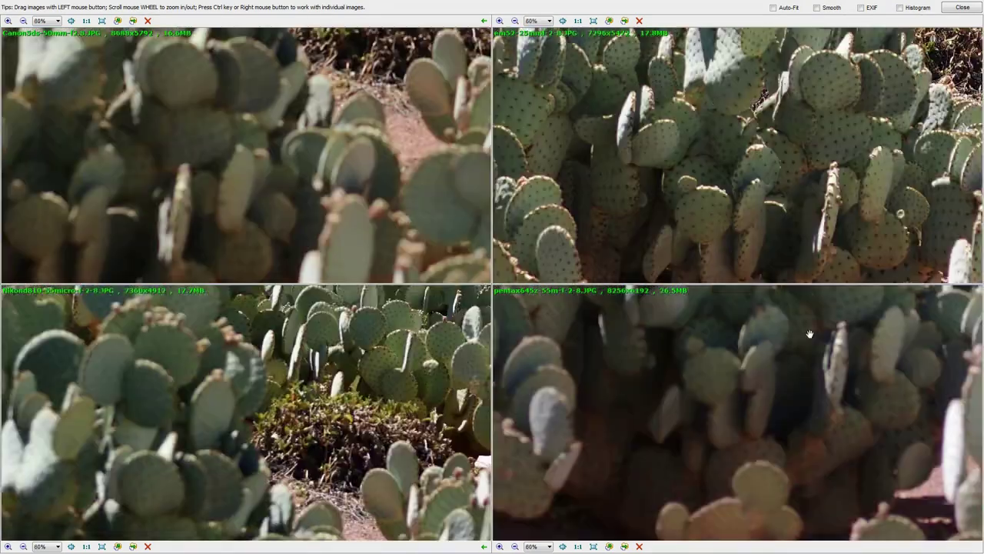
Inspect the small cactus stump and the shadows around it in each of the four photos at 60% zoom.
{"action": "left_click_drag", "start_coordinate": [758, 432], "coordinate": [516, 355]}
{"action": "left_click_drag", "start_coordinate": [201, 480], "coordinate": [404, 359]}
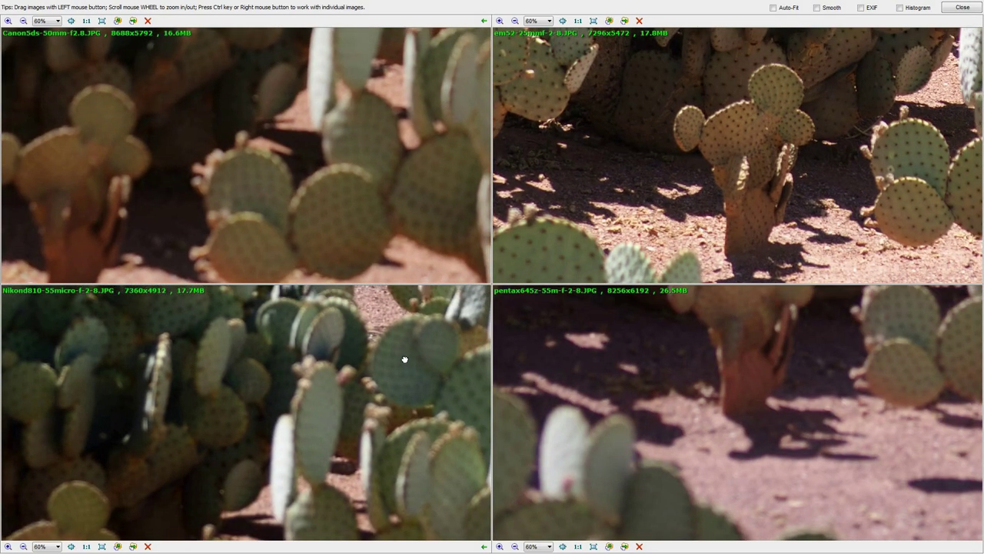
{"action": "left_click_drag", "start_coordinate": [402, 358], "coordinate": [427, 382]}
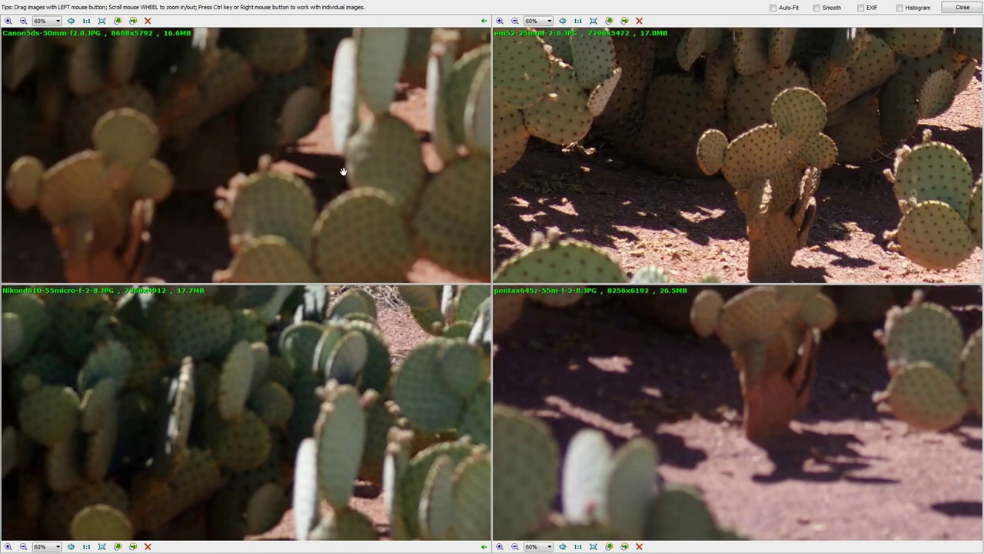
{"action": "left_click", "coordinate": [311, 159]}
{"action": "left_click", "coordinate": [788, 427]}
{"action": "left_click", "coordinate": [98, 511]}
{"action": "left_click_drag", "start_coordinate": [255, 449], "coordinate": [306, 339]}
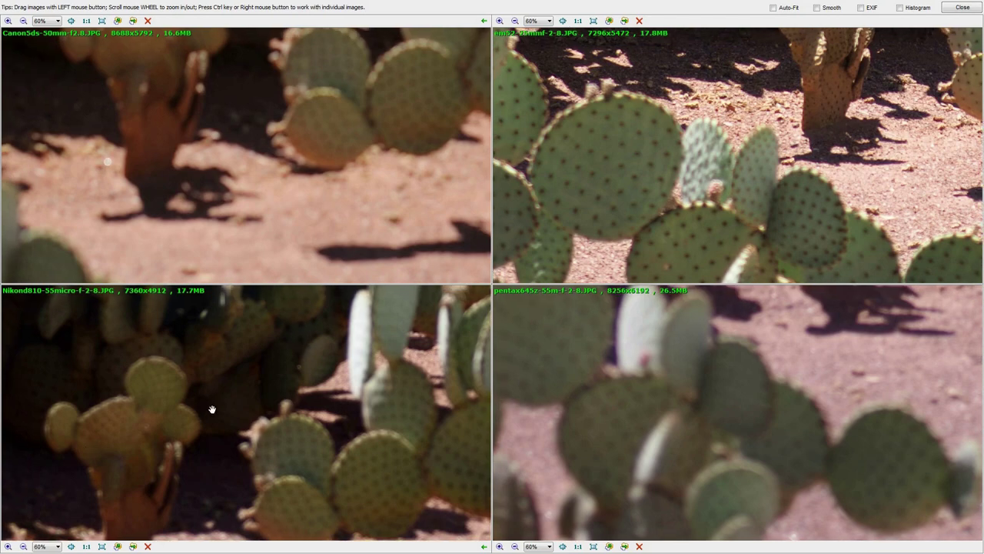
Compare the shaded cactus cluster behind the small stump across the four photos at 60% and 30% zoom.
{"action": "left_click_drag", "start_coordinate": [211, 425], "coordinate": [859, 464]}
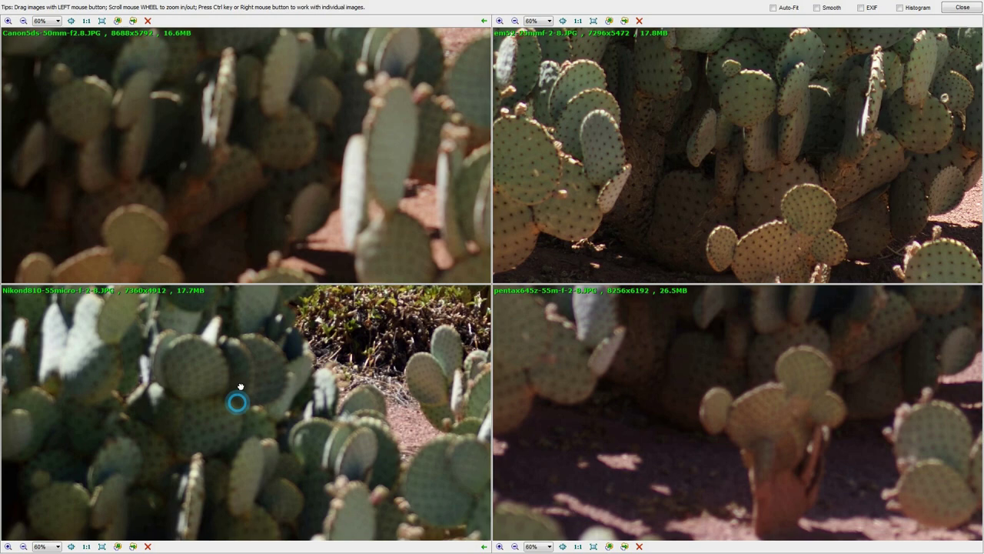
{"action": "left_click_drag", "start_coordinate": [238, 400], "coordinate": [249, 371]}
{"action": "left_click_drag", "start_coordinate": [827, 395], "coordinate": [816, 417]}
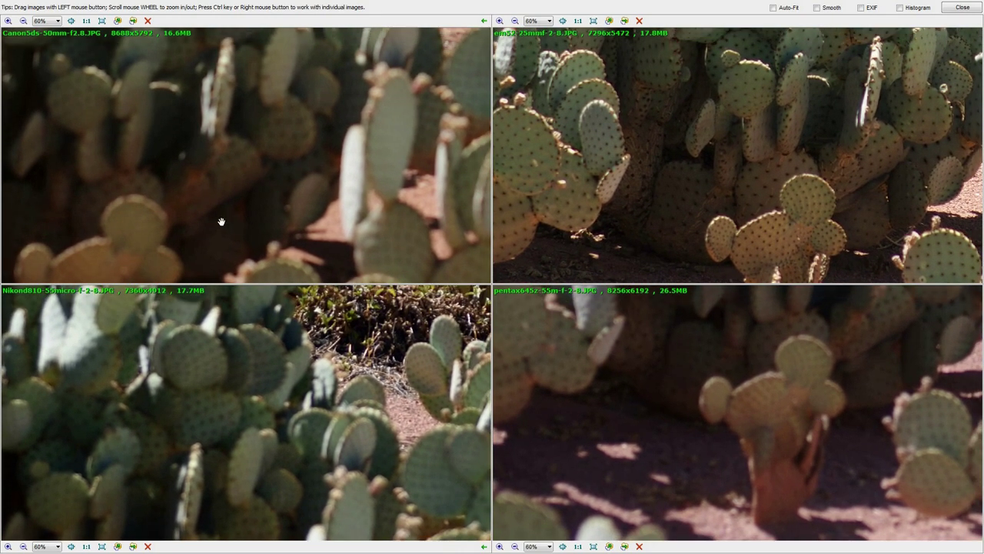
{"action": "left_click_drag", "start_coordinate": [248, 174], "coordinate": [266, 200]}
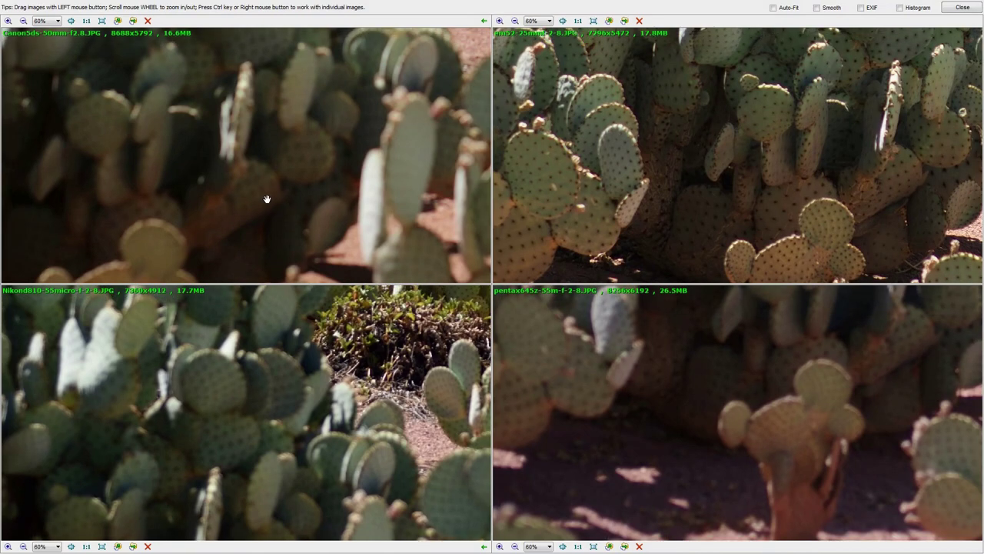
{"action": "left_click_drag", "start_coordinate": [825, 158], "coordinate": [764, 123]}
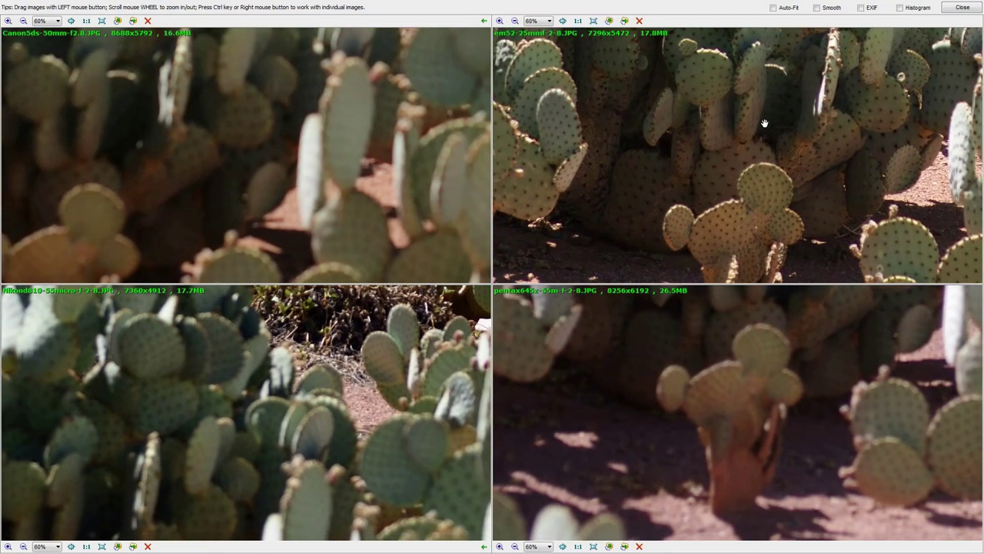
{"action": "scroll", "coordinate": [765, 123], "scroll_direction": "down", "scroll_amount": 10}
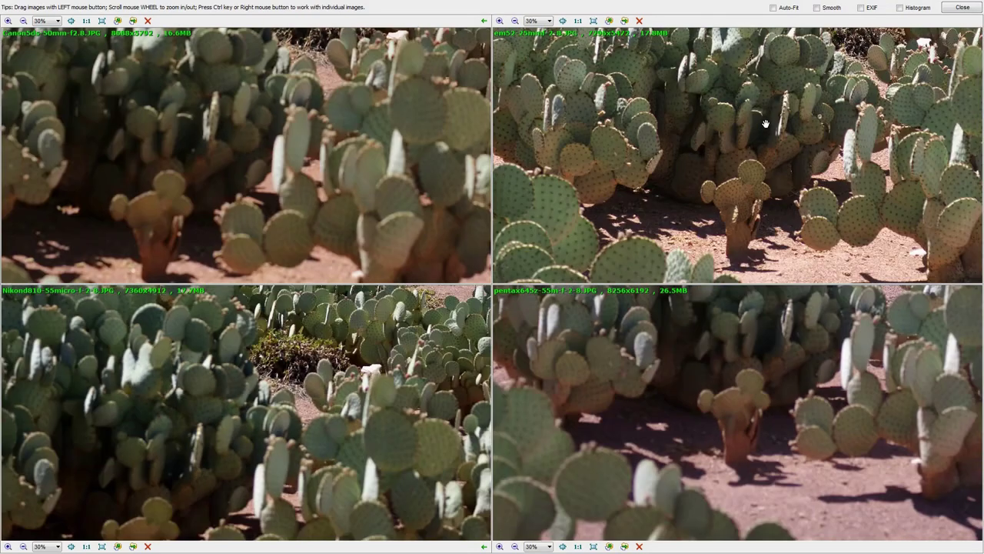
{"action": "scroll", "coordinate": [765, 123], "scroll_direction": "up", "scroll_amount": 2}
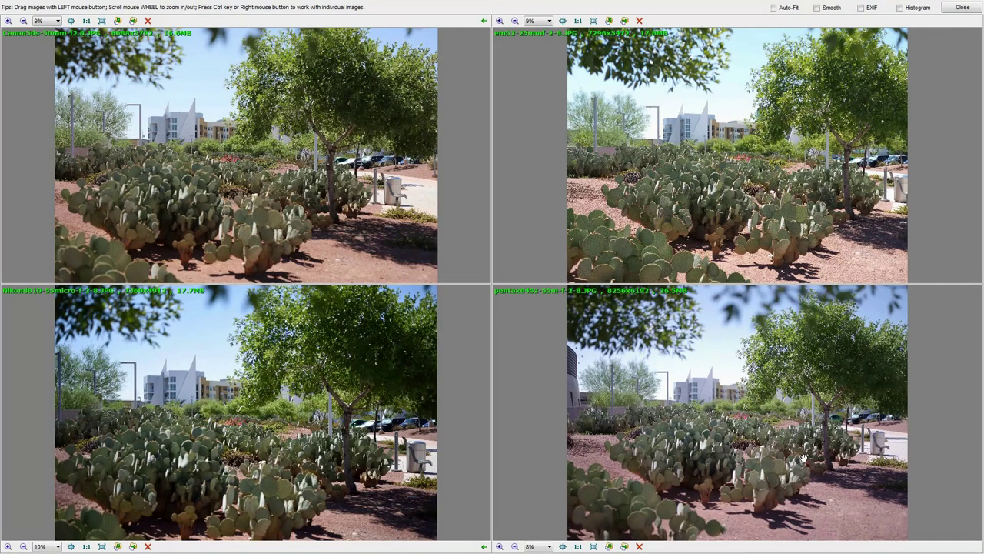
Compare the pink flowers and the dry bush among the cacti across the four photos at 100% zoom.
{"action": "scroll", "coordinate": [756, 441], "scroll_direction": "up", "scroll_amount": 5}
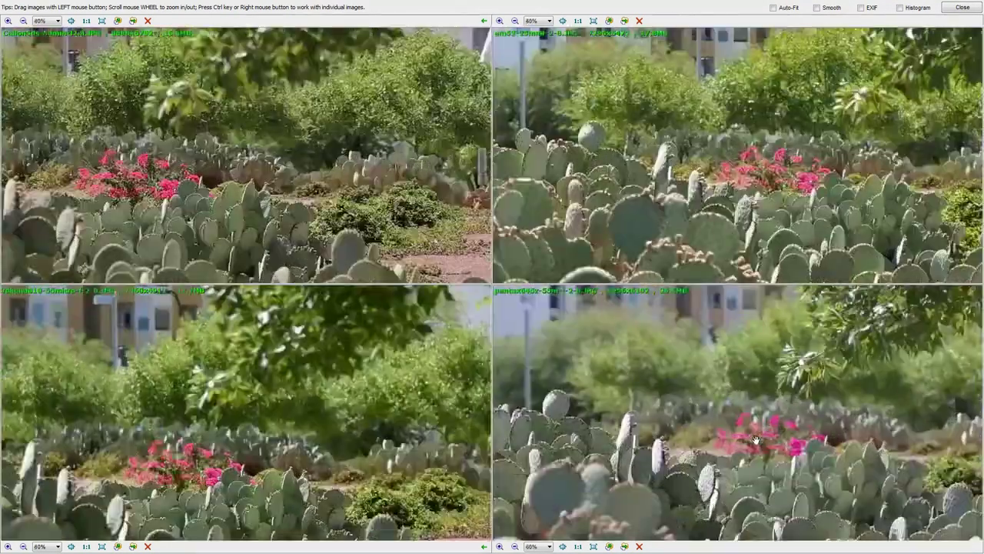
{"action": "scroll", "coordinate": [757, 440], "scroll_direction": "up", "scroll_amount": 3}
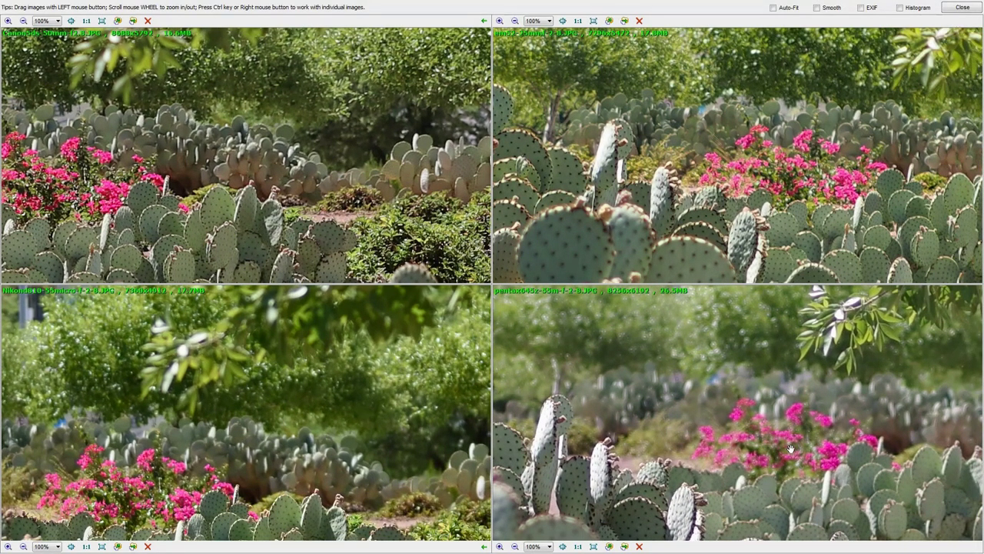
{"action": "mouse_move", "coordinate": [790, 448]}
{"action": "left_mouse_down"}
{"action": "mouse_move", "coordinate": [758, 446]}
{"action": "mouse_move", "coordinate": [769, 387]}
{"action": "left_mouse_up"}
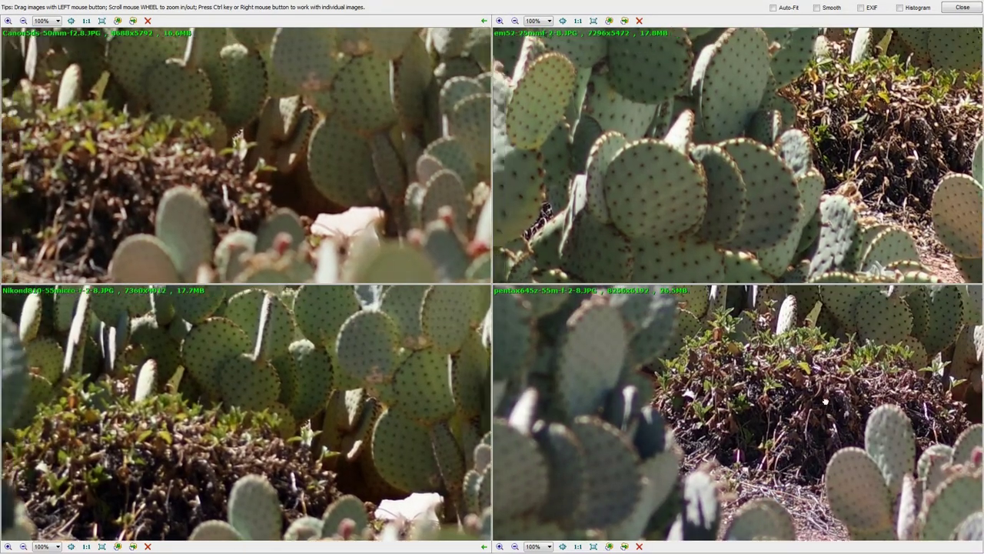
{"action": "left_click_drag", "start_coordinate": [307, 427], "coordinate": [417, 426]}
{"action": "left_click_drag", "start_coordinate": [235, 446], "coordinate": [435, 437]}
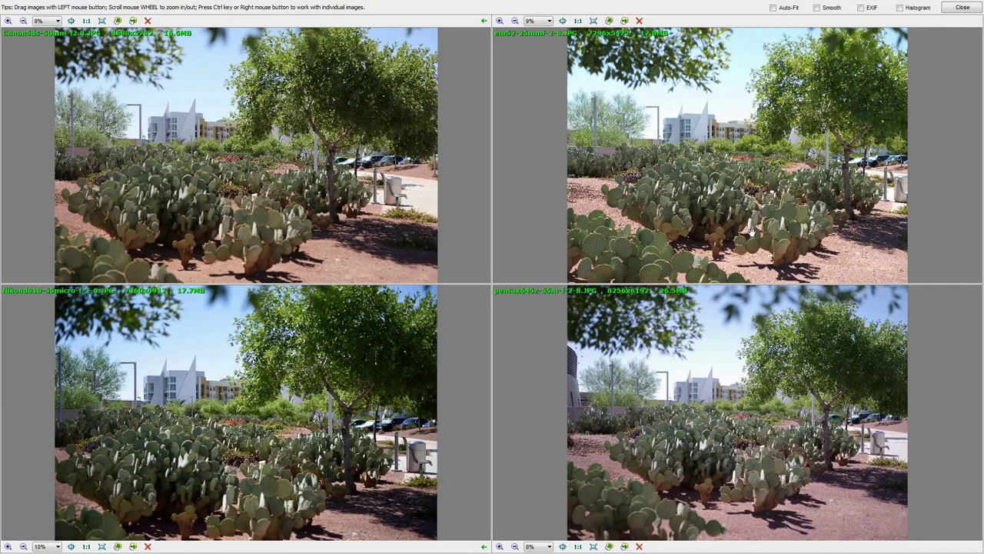
Examine the overhanging tree leaves in the four photos at up to 200% zoom, and return to the full-frame comparison.
{"action": "scroll", "coordinate": [749, 212], "scroll_direction": "up", "scroll_amount": 6}
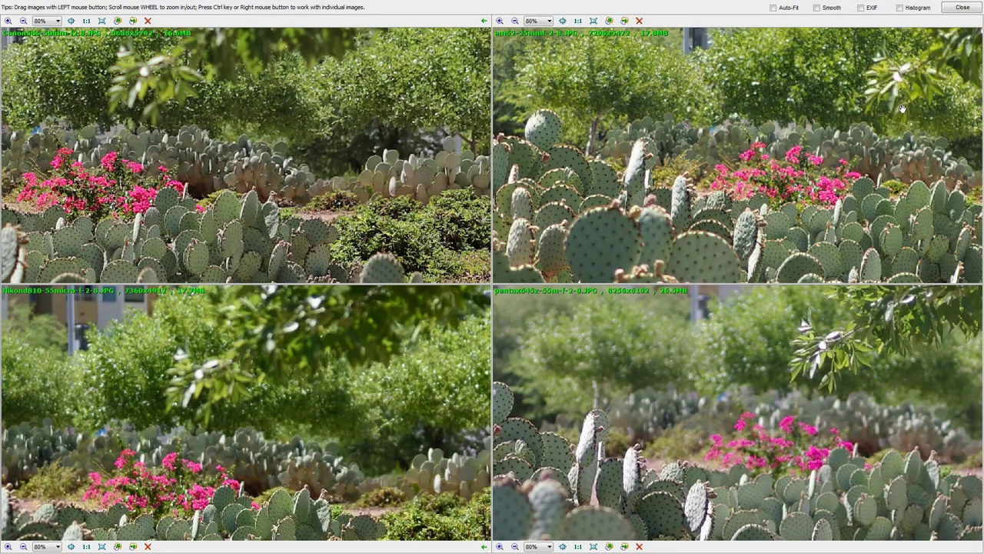
{"action": "left_click_drag", "start_coordinate": [899, 99], "coordinate": [934, 133]}
{"action": "scroll", "coordinate": [923, 133], "scroll_direction": "up", "scroll_amount": 3}
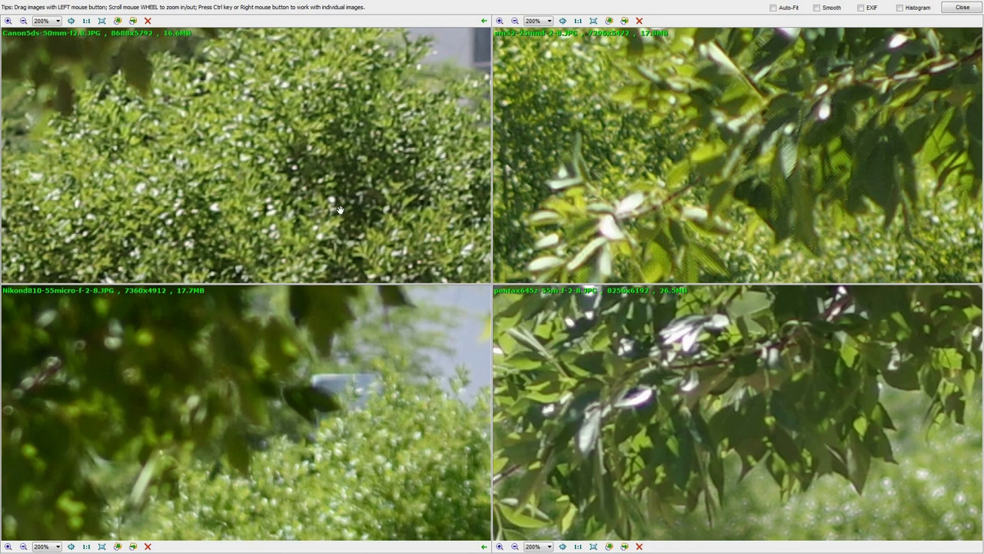
{"action": "scroll", "coordinate": [334, 200], "scroll_direction": "down", "scroll_amount": 2}
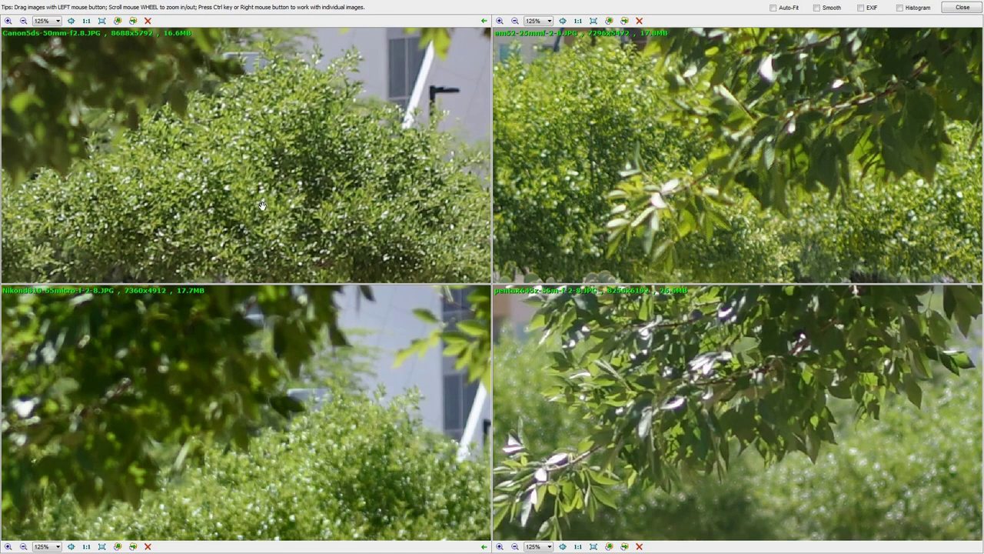
{"action": "scroll", "coordinate": [261, 204], "scroll_direction": "down", "scroll_amount": 2}
{"action": "scroll", "coordinate": [261, 204], "scroll_direction": "down", "scroll_amount": 3}
{"action": "scroll", "coordinate": [305, 207], "scroll_direction": "down", "scroll_amount": 1}
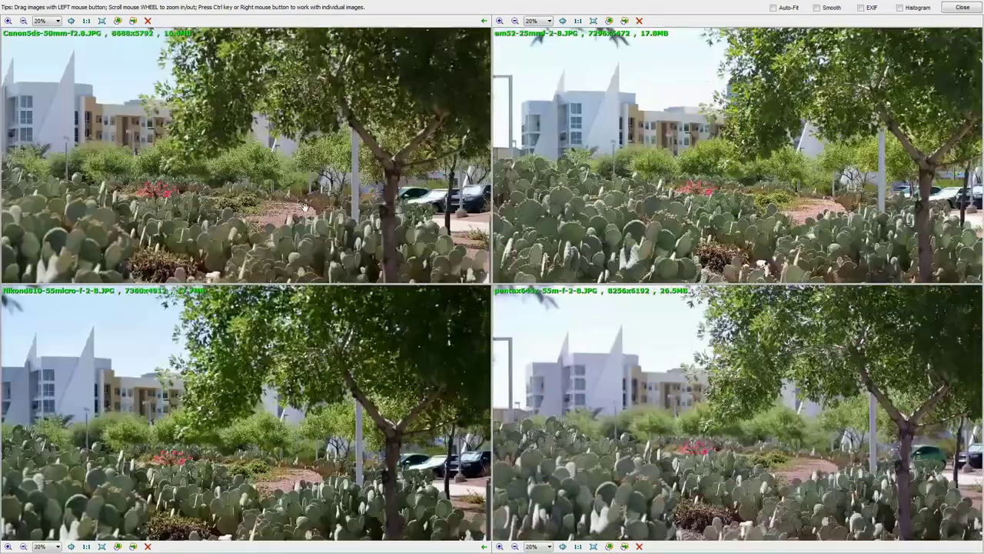
{"action": "scroll", "coordinate": [305, 208], "scroll_direction": "down", "scroll_amount": 1}
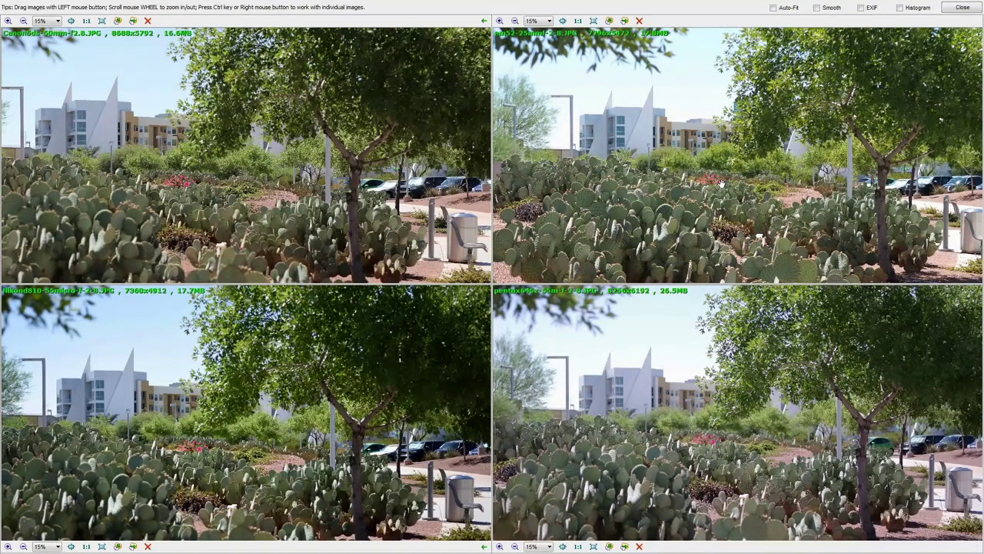
{"action": "scroll", "coordinate": [721, 183], "scroll_direction": "down", "scroll_amount": 2}
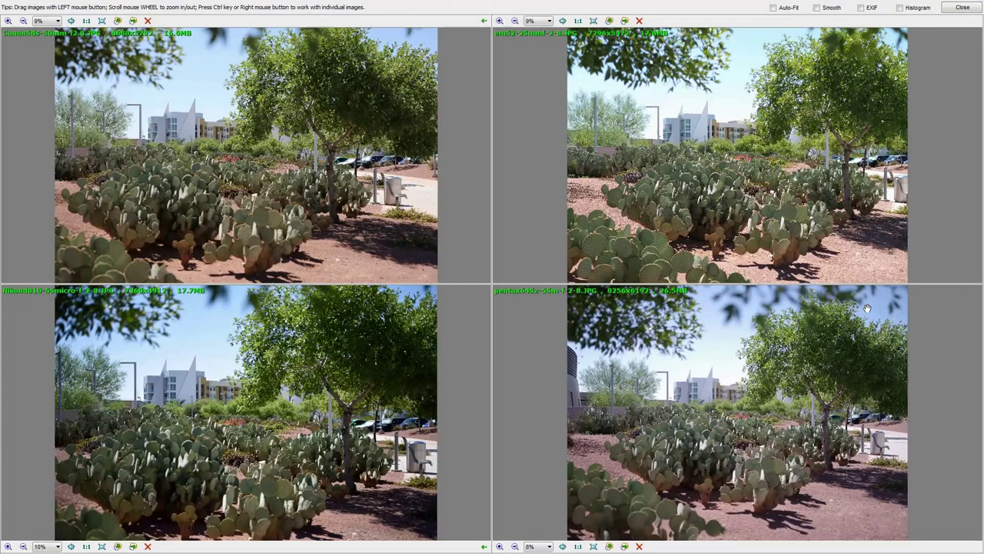
Compare the background buildings and the central cactus cluster across the four photos at 50% zoom.
{"action": "scroll", "coordinate": [723, 189], "scroll_direction": "up", "scroll_amount": 5}
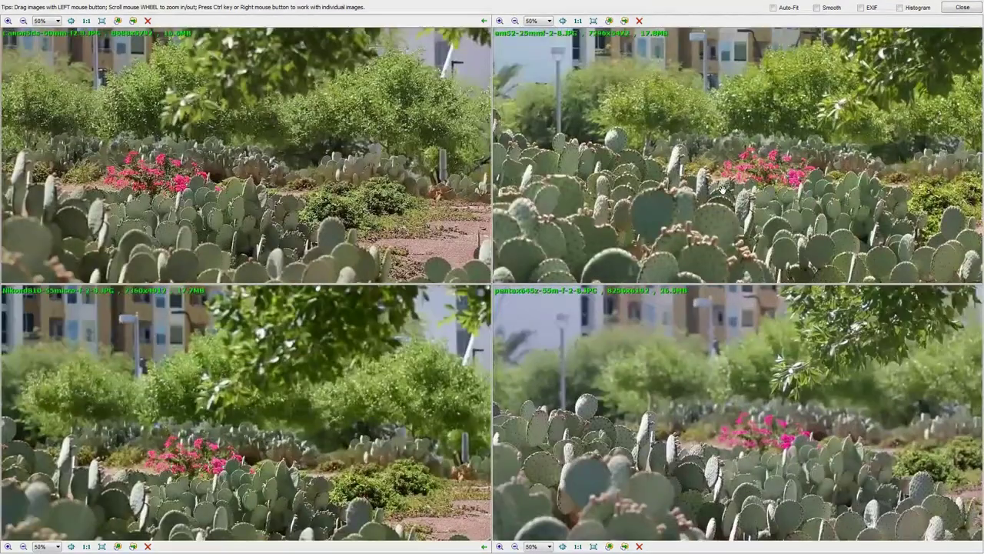
{"action": "left_click_drag", "start_coordinate": [718, 86], "coordinate": [752, 241]}
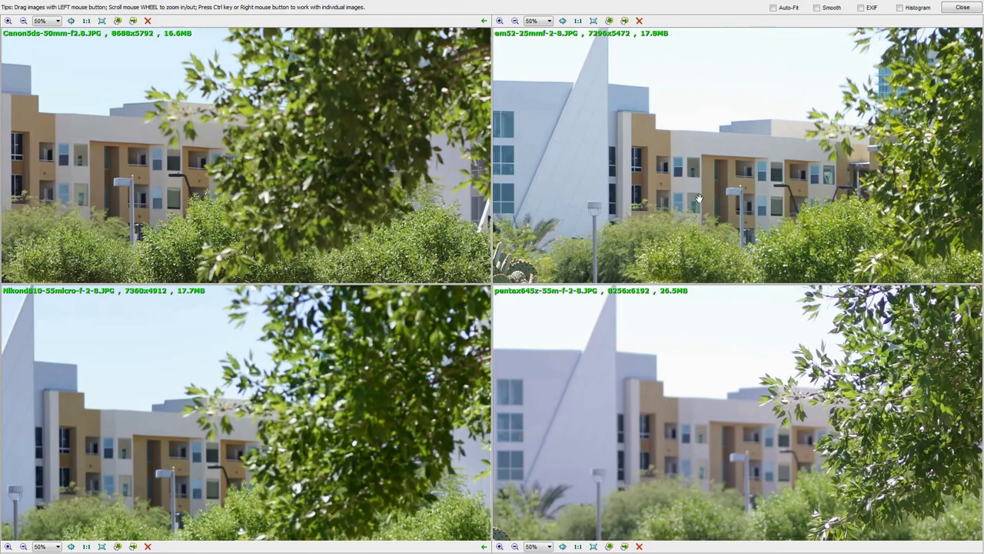
{"action": "left_click_drag", "start_coordinate": [689, 214], "coordinate": [713, 28]}
{"action": "scroll", "coordinate": [713, 193], "scroll_direction": "up", "scroll_amount": 3}
{"action": "left_click_drag", "start_coordinate": [707, 161], "coordinate": [699, 195]}
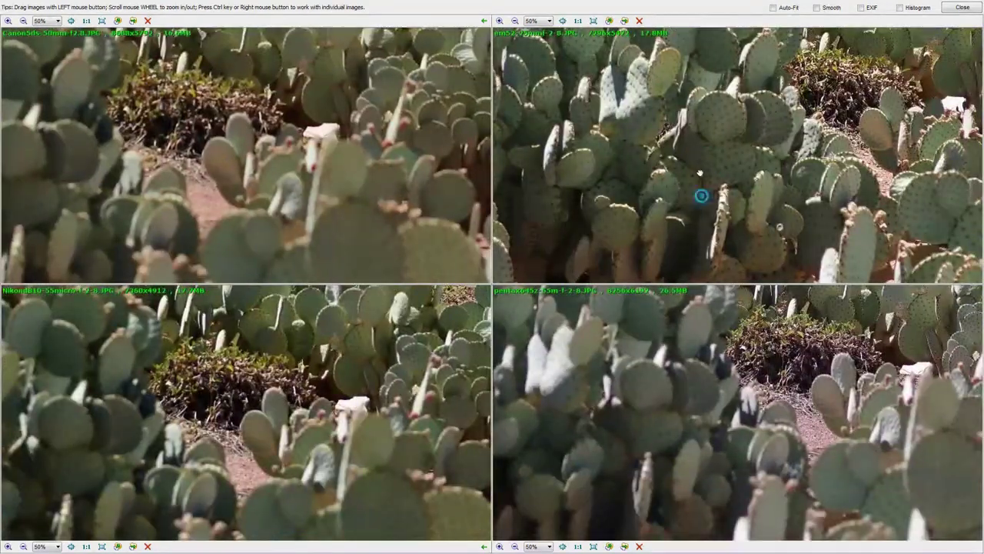
Compare the small cactus stump and its surrounding shadows across the four photos at 50% and 30% zoom, and return to 15%.
{"action": "scroll", "coordinate": [692, 173], "scroll_direction": "up", "scroll_amount": 3}
{"action": "left_click_drag", "start_coordinate": [684, 153], "coordinate": [841, 127]}
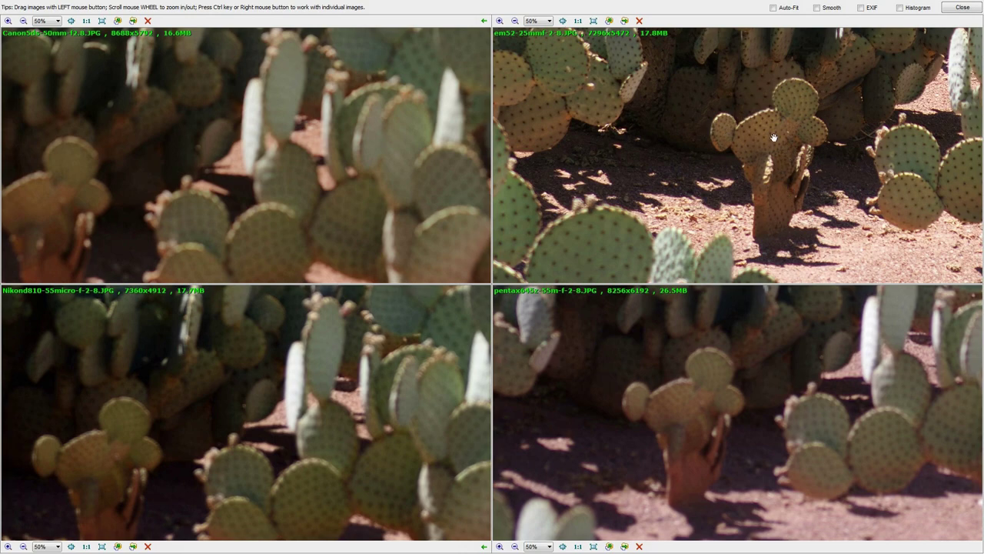
{"action": "scroll", "coordinate": [773, 137], "scroll_direction": "down", "scroll_amount": 2}
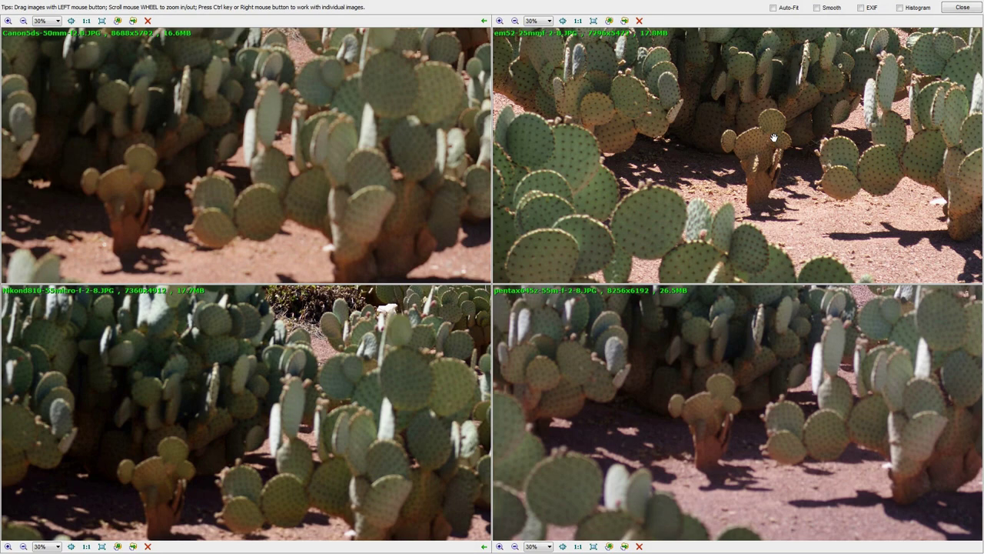
{"action": "scroll", "coordinate": [774, 137], "scroll_direction": "down", "scroll_amount": 2}
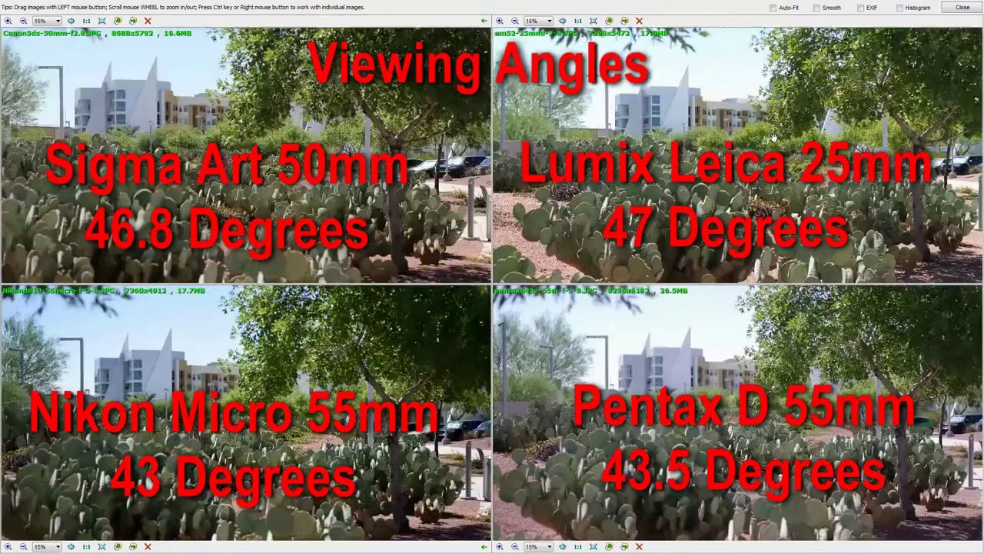
{"action": "scroll", "coordinate": [773, 137], "scroll_direction": "down", "scroll_amount": 2}
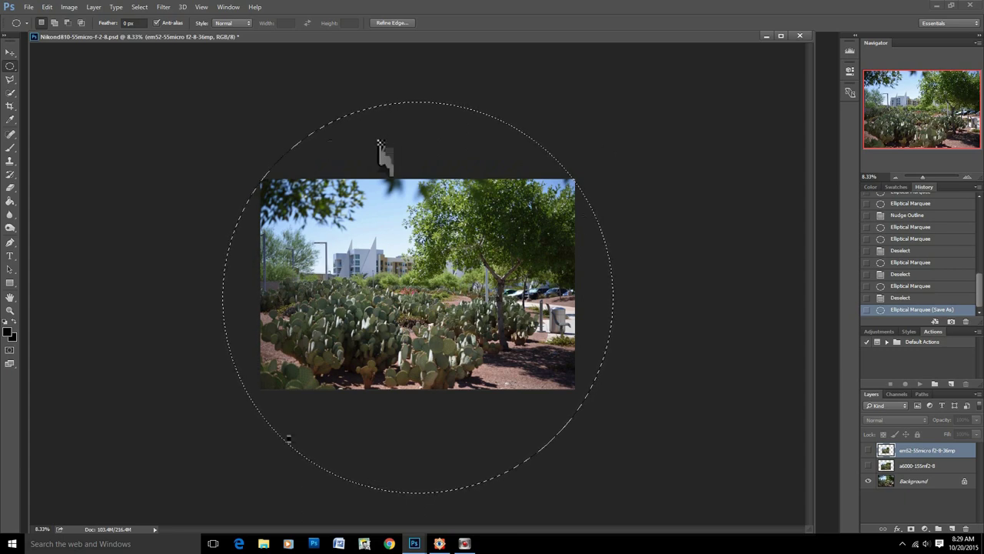
In Photoshop, compare the a6000-155mf2-8 layer's frame coverage with the Background by toggling both layers at 16.67% zoom, leaving only the Background shown.
{"action": "left_click", "coordinate": [967, 177]}
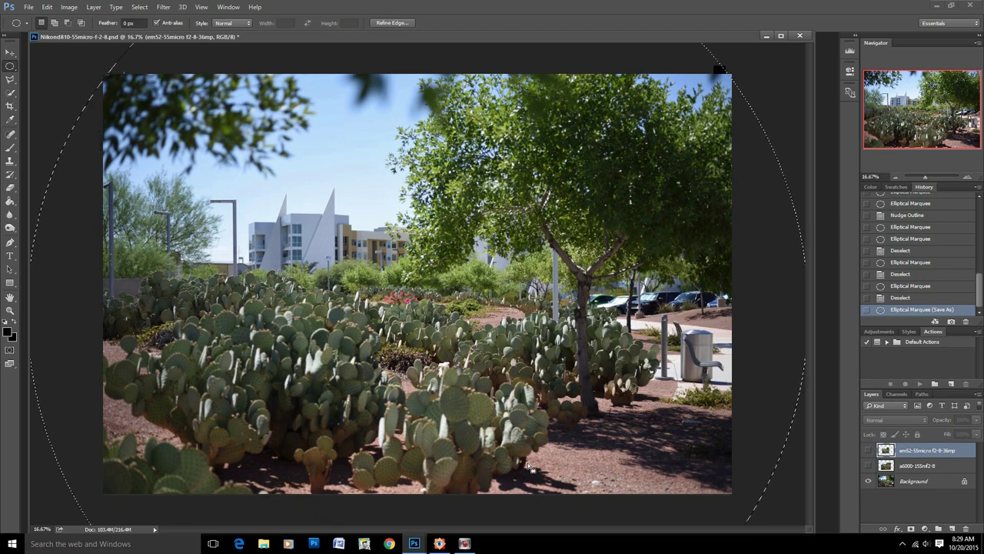
{"action": "left_click", "coordinate": [869, 466]}
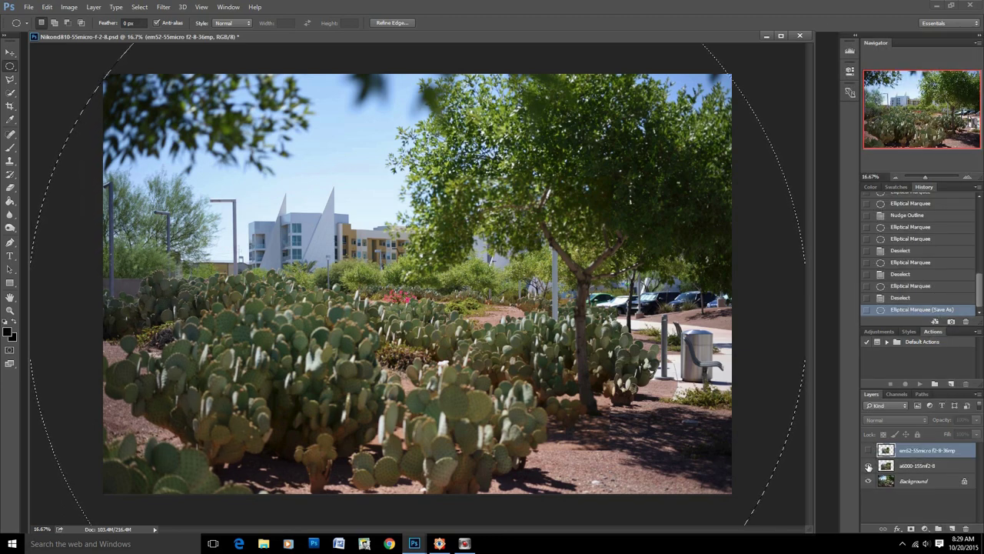
{"action": "left_click", "coordinate": [868, 466]}
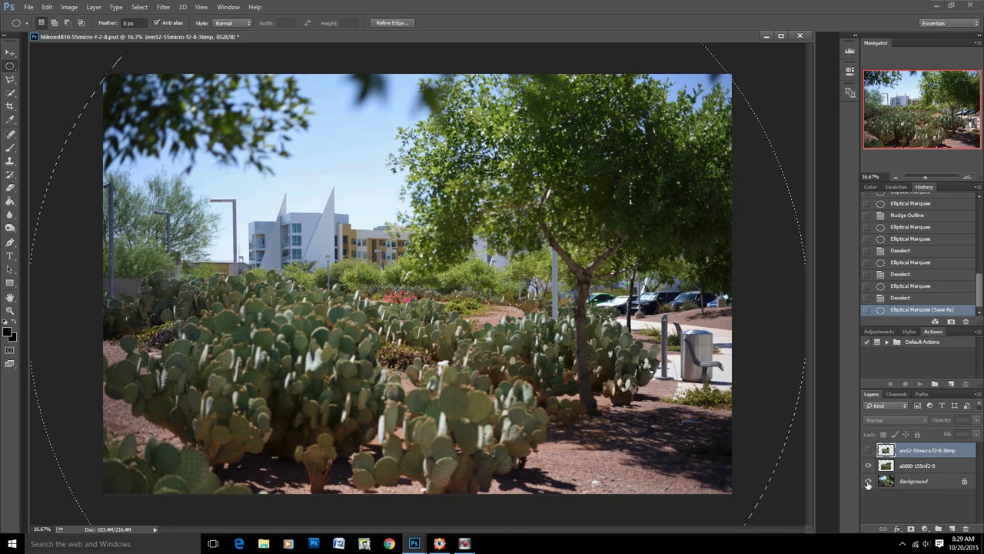
{"action": "left_click", "coordinate": [868, 482]}
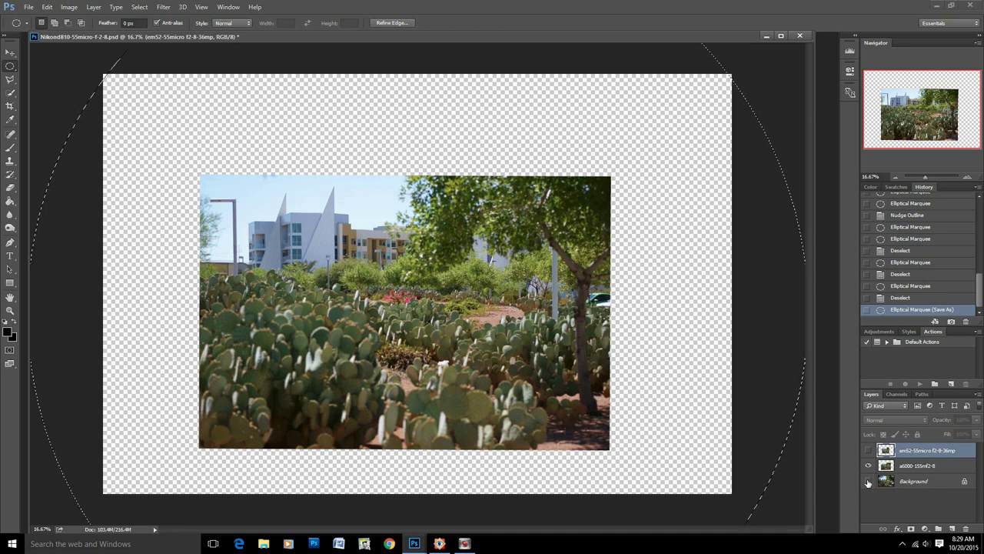
{"action": "left_click", "coordinate": [868, 481]}
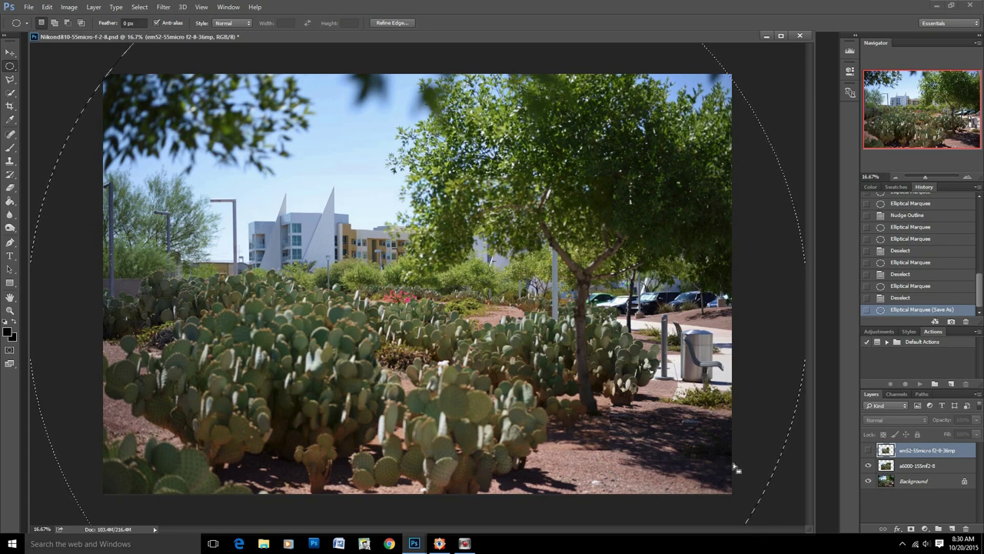
{"action": "left_click", "coordinate": [869, 466]}
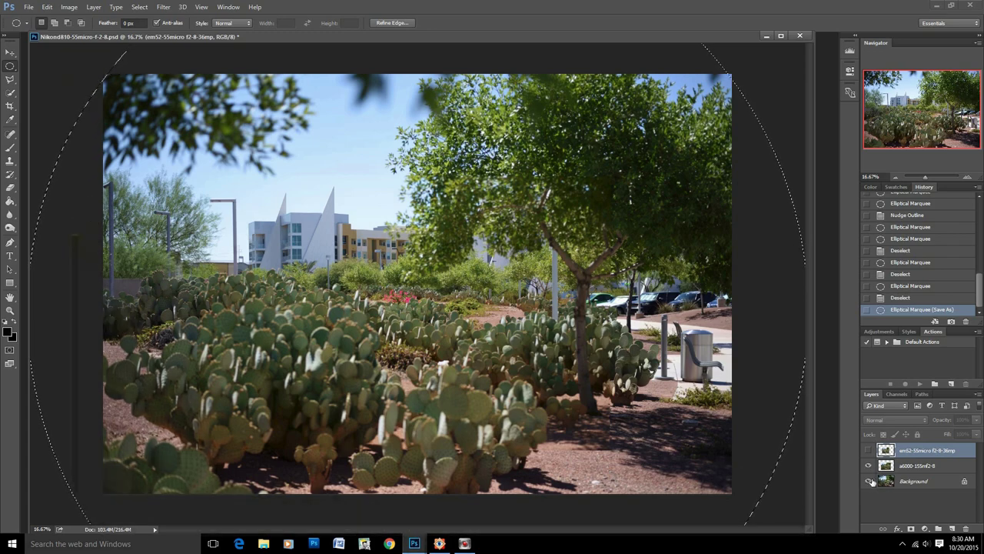
{"action": "left_click", "coordinate": [868, 482]}
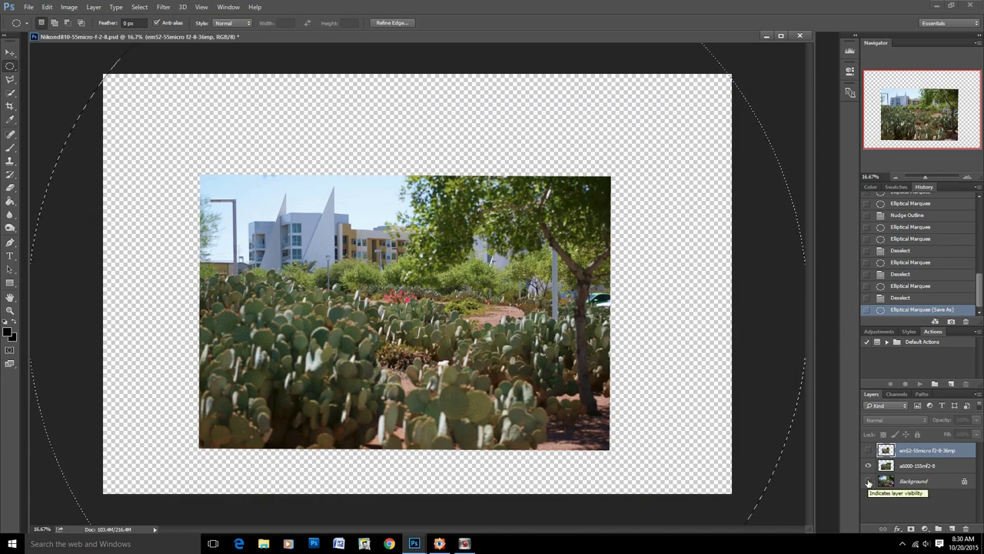
{"action": "left_click", "coordinate": [869, 481]}
{"action": "left_click", "coordinate": [869, 465]}
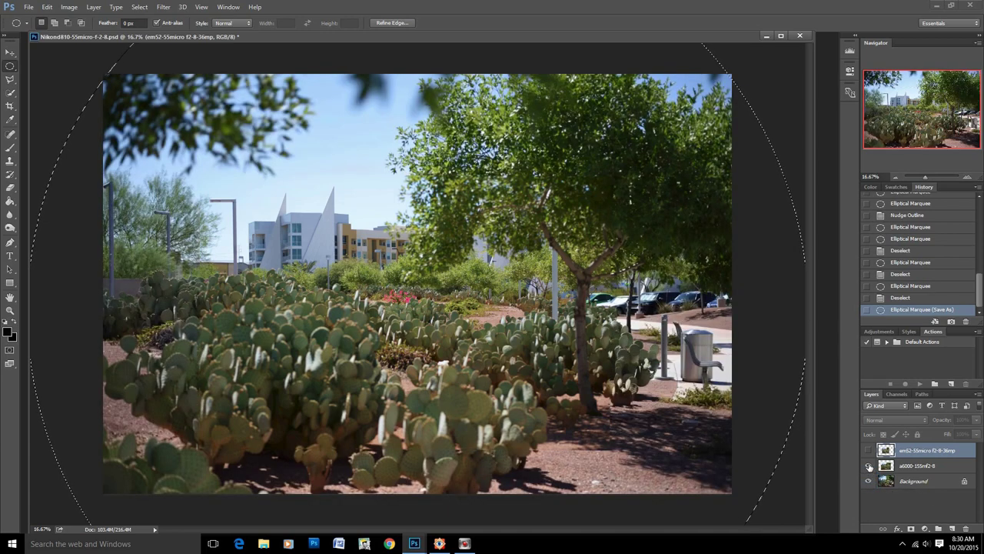
Show the em52-55micro f2-8-36mp layer over the Background and examine its buildings and cacti at 33.33% zoom.
{"action": "left_click", "coordinate": [868, 451]}
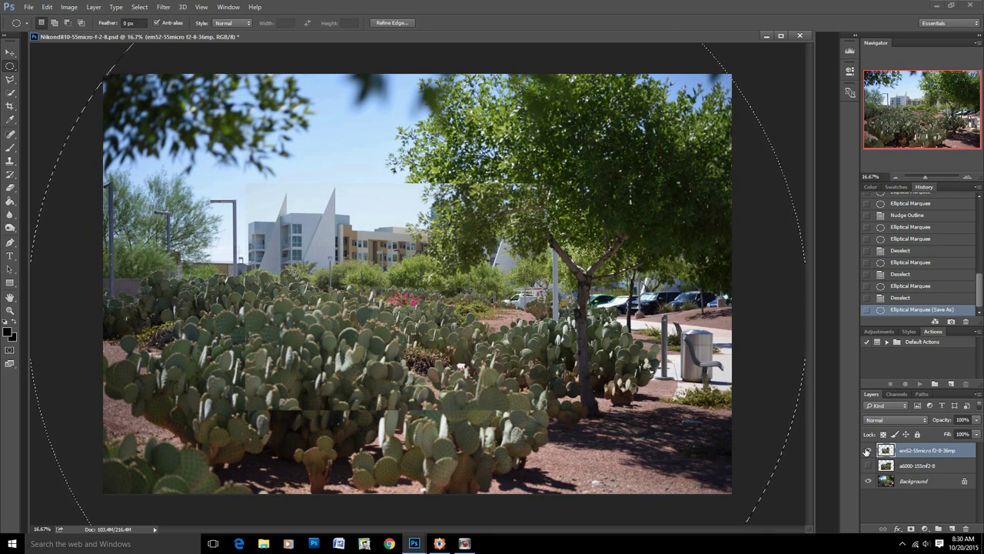
{"action": "left_click", "coordinate": [968, 176]}
{"action": "left_click", "coordinate": [969, 179]}
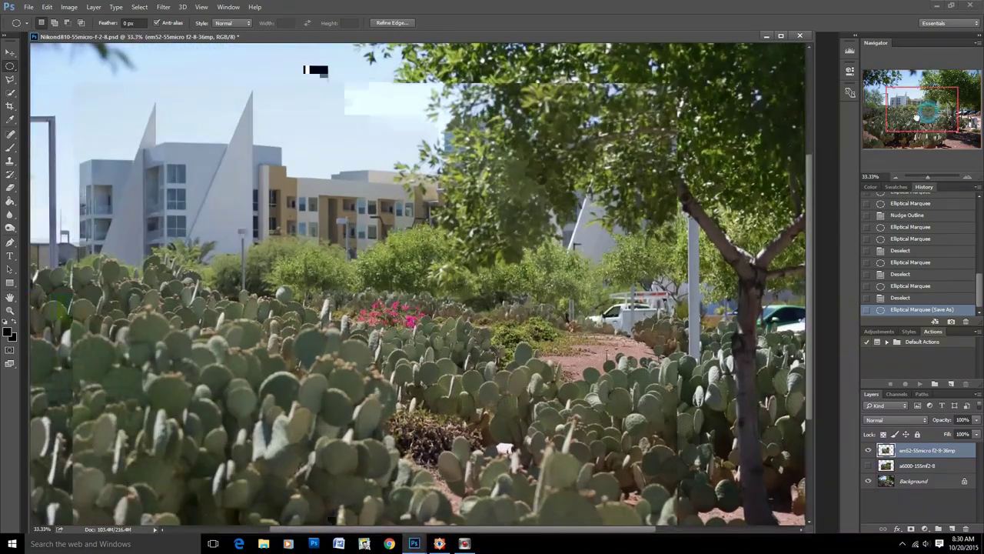
{"action": "mouse_move", "coordinate": [912, 125]}
{"action": "left_mouse_down"}
{"action": "mouse_move", "coordinate": [910, 116]}
{"action": "mouse_move", "coordinate": [929, 118]}
{"action": "mouse_move", "coordinate": [918, 113]}
{"action": "left_mouse_up"}
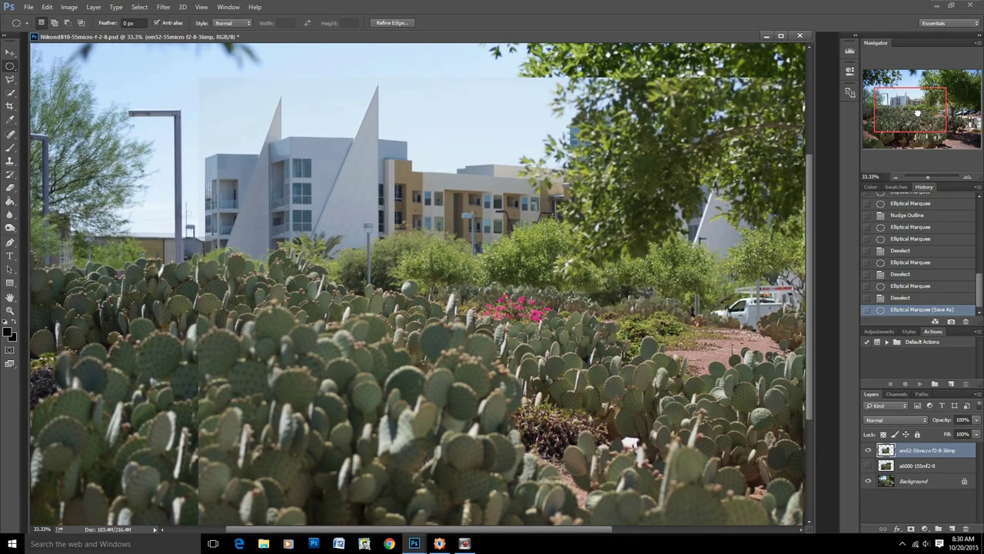
{"action": "left_click", "coordinate": [894, 177]}
{"action": "left_click", "coordinate": [894, 178]}
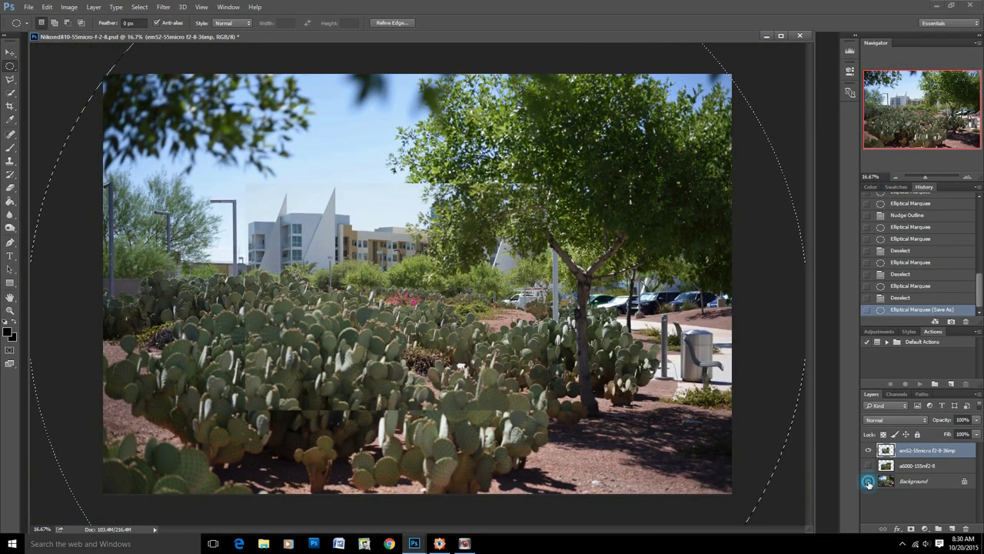
Compare the em52 and a6000 frame sizes by hiding the Background and toggling the a6000 layer, and restore the Background.
{"action": "left_click", "coordinate": [869, 482]}
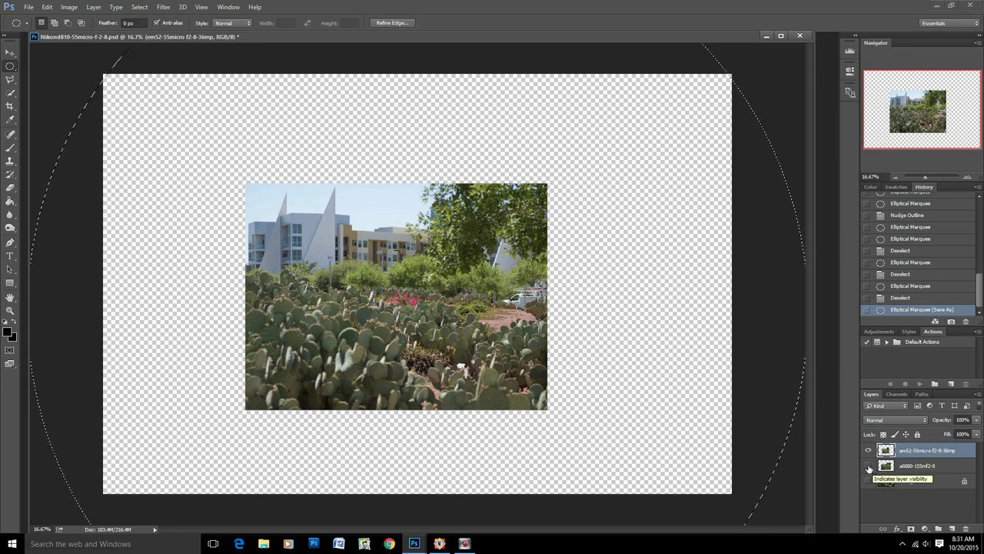
{"action": "left_click", "coordinate": [869, 467]}
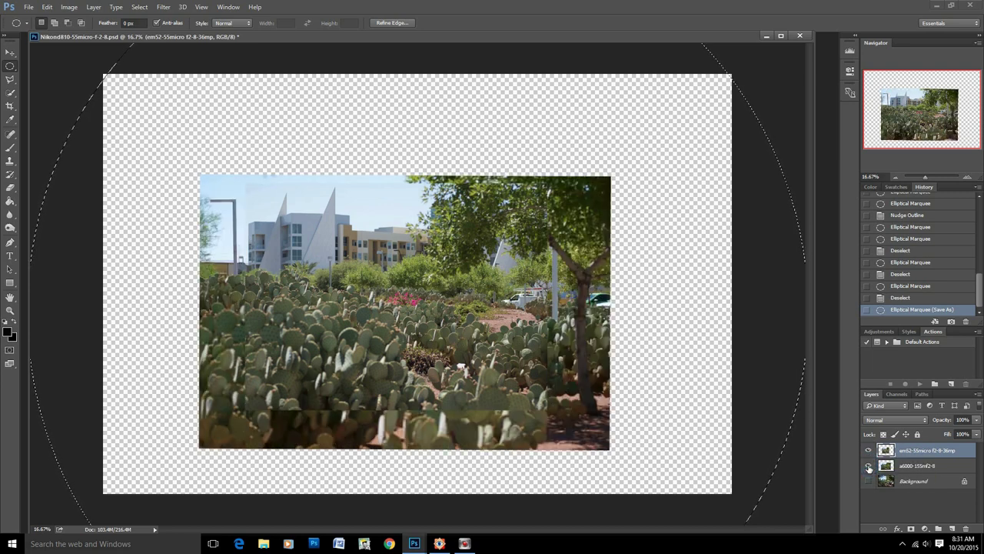
{"action": "left_click", "coordinate": [868, 466]}
{"action": "left_click", "coordinate": [869, 466]}
{"action": "left_click", "coordinate": [868, 466]}
{"action": "left_click", "coordinate": [869, 466]}
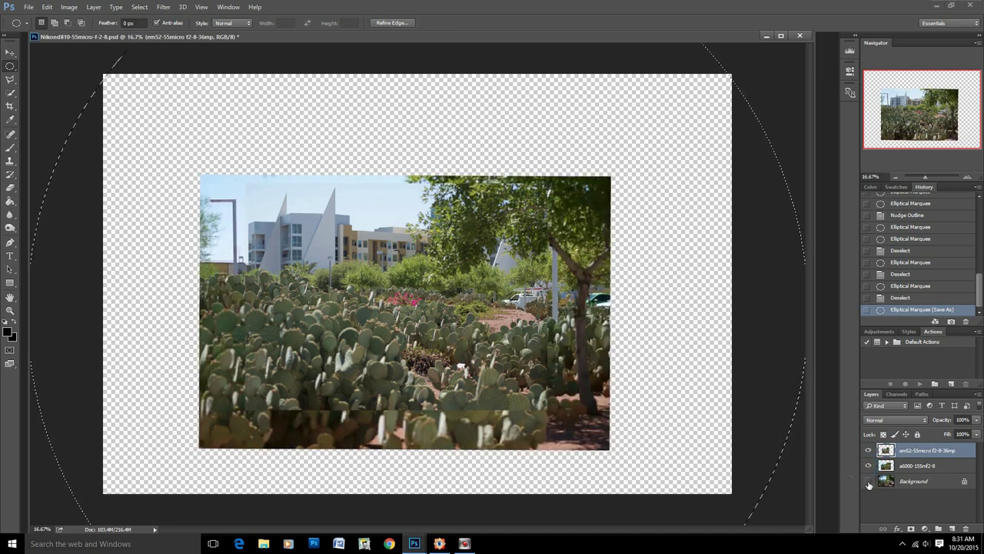
{"action": "left_click", "coordinate": [869, 481]}
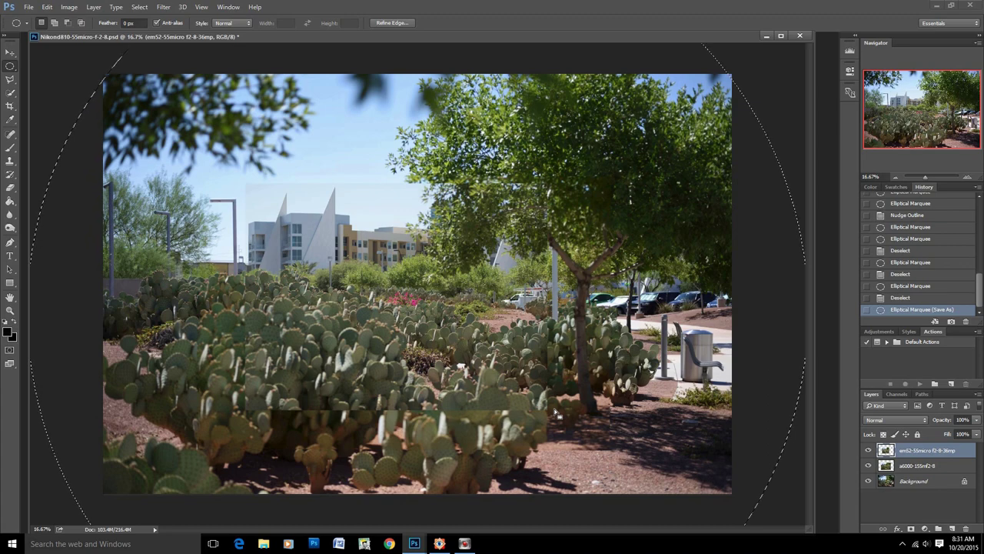
Hide both the em52 and a6000 layers to view the full Nikon D810 Background, and toggle the overlays for comparison.
{"action": "left_click", "coordinate": [868, 449]}
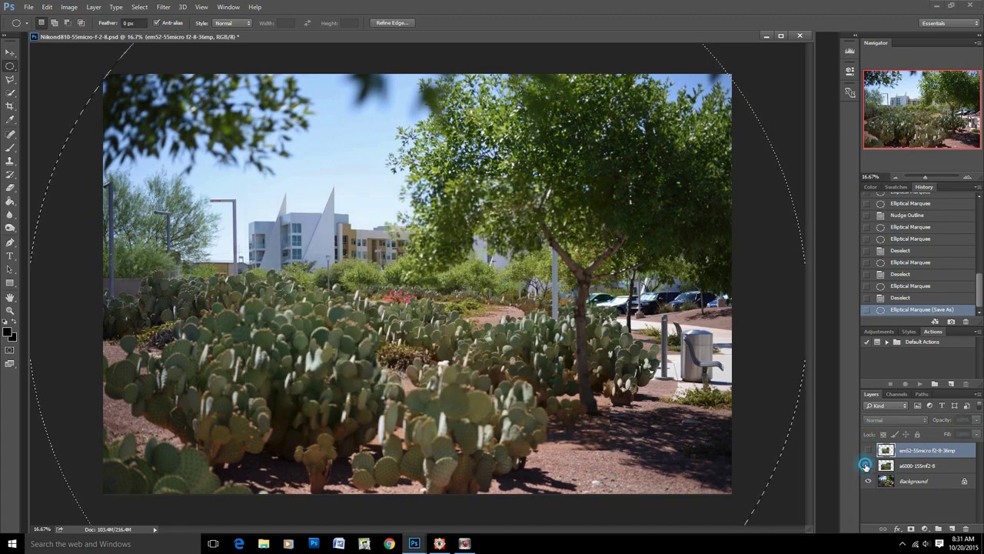
{"action": "left_click", "coordinate": [867, 466]}
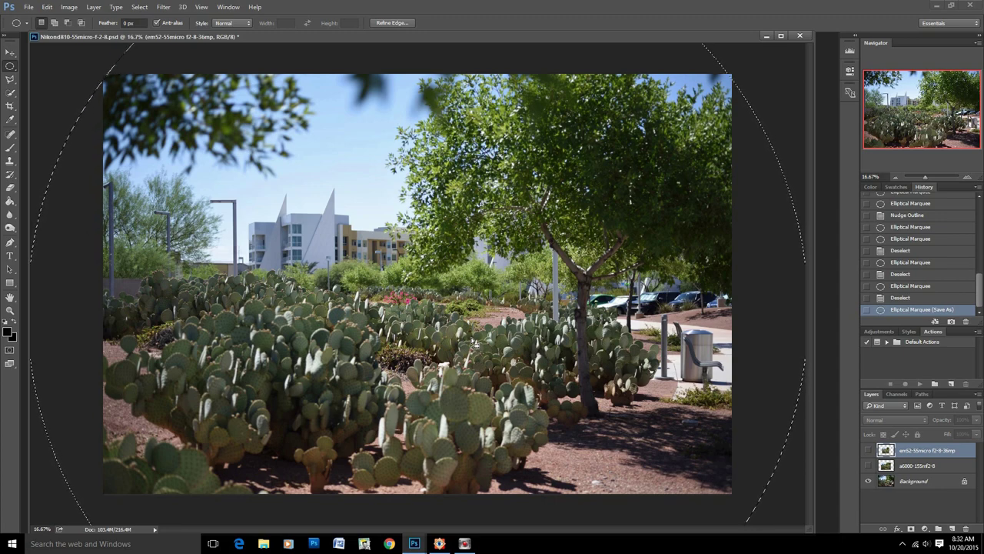
{"action": "left_click", "coordinate": [868, 466]}
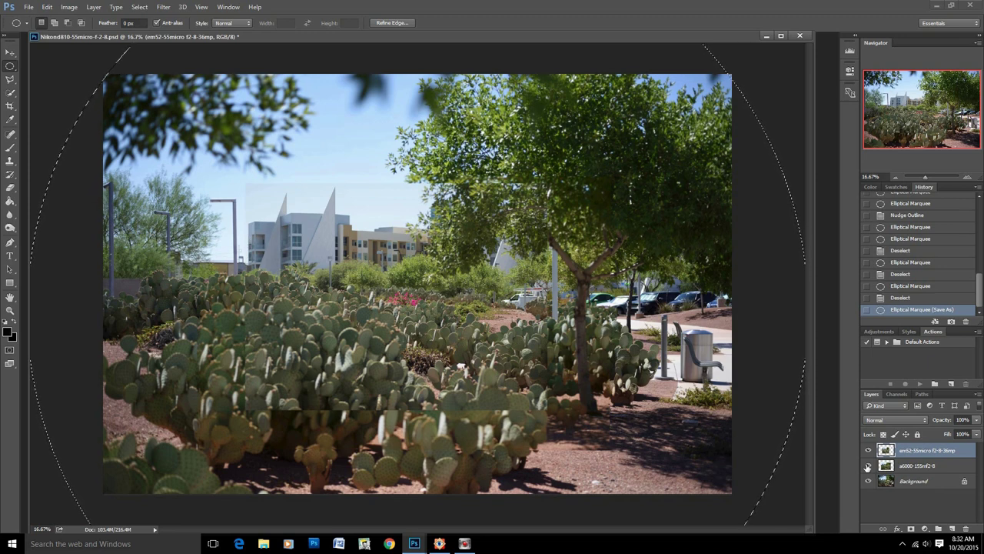
{"action": "left_click", "coordinate": [867, 467]}
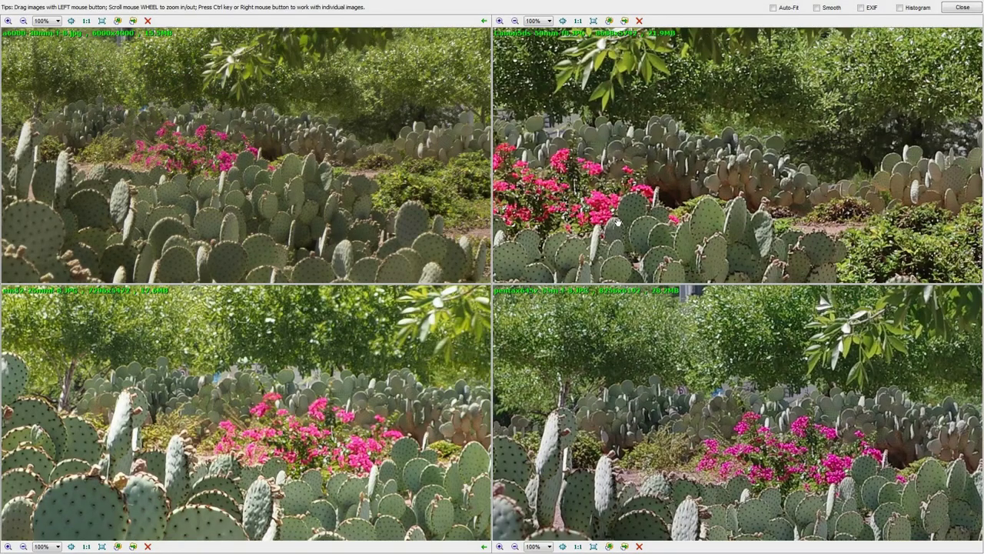
Switch to the f/8 photo comparison and examine the pink flowers and cacti at 100% and 50% zoom, returning to full frames.
{"action": "left_click_drag", "start_coordinate": [616, 221], "coordinate": [739, 193]}
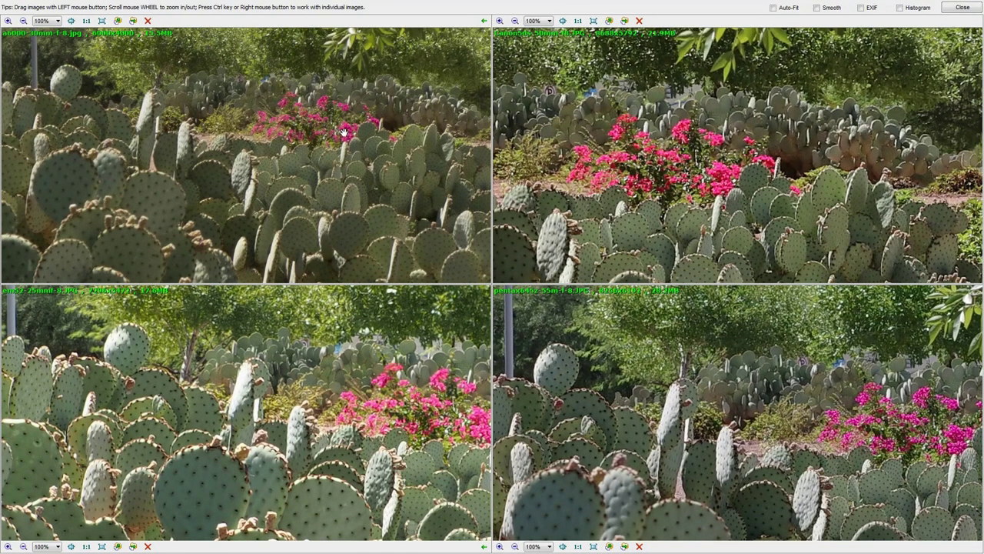
{"action": "left_click_drag", "start_coordinate": [343, 132], "coordinate": [299, 159]}
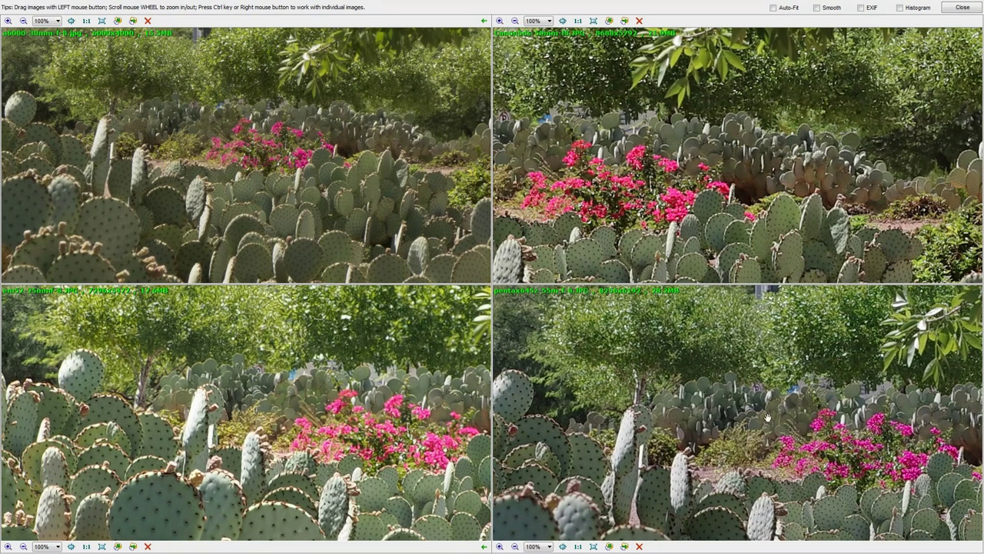
{"action": "left_click_drag", "start_coordinate": [864, 447], "coordinate": [798, 376]}
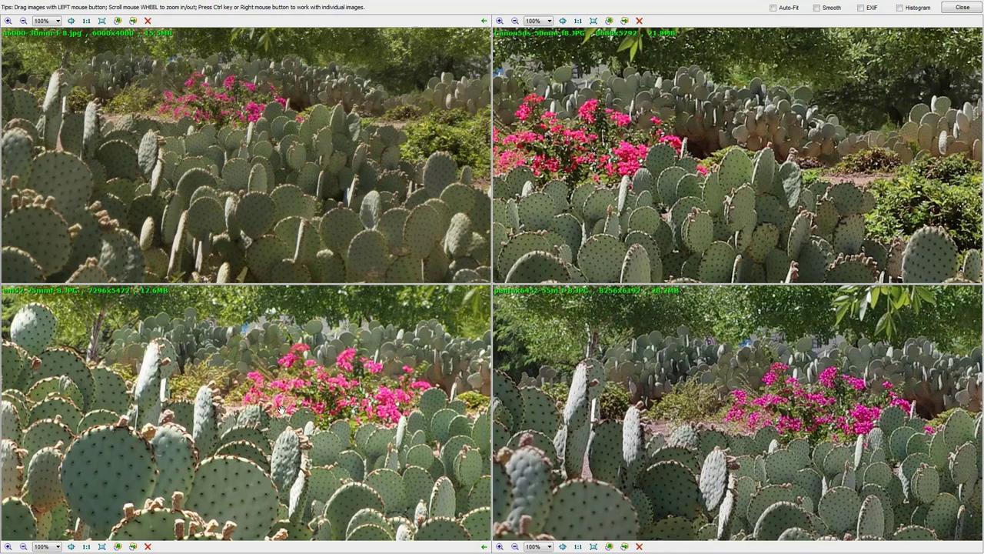
{"action": "left_click_drag", "start_coordinate": [288, 405], "coordinate": [284, 420]}
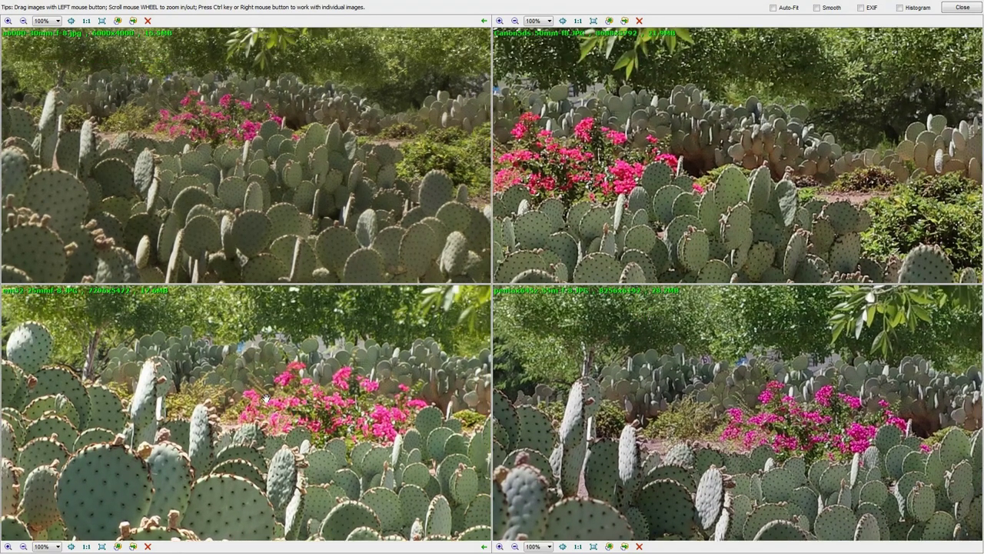
{"action": "scroll", "coordinate": [539, 356], "scroll_direction": "down", "scroll_amount": 2}
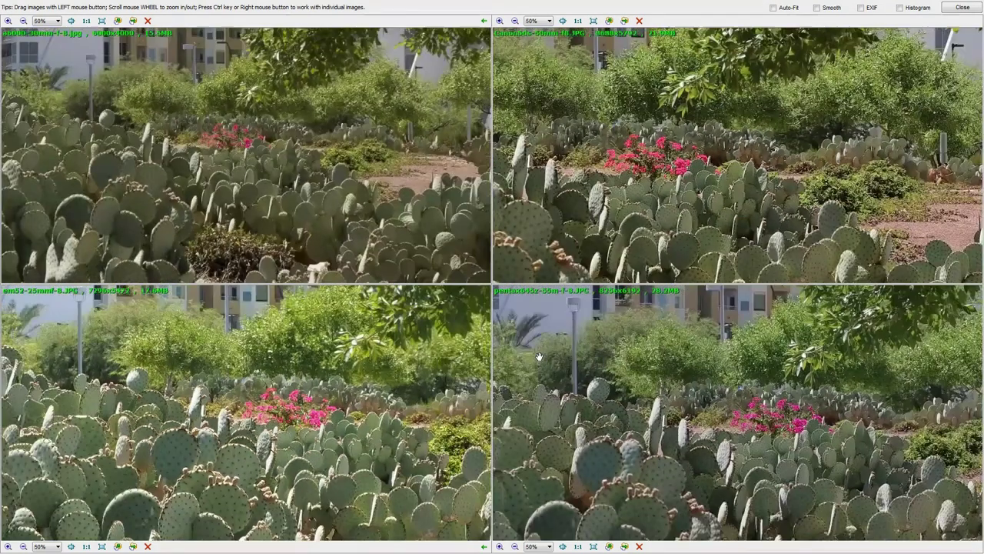
{"action": "scroll", "coordinate": [539, 356], "scroll_direction": "down", "scroll_amount": 4}
{"action": "scroll", "coordinate": [539, 355], "scroll_direction": "up", "scroll_amount": 1}
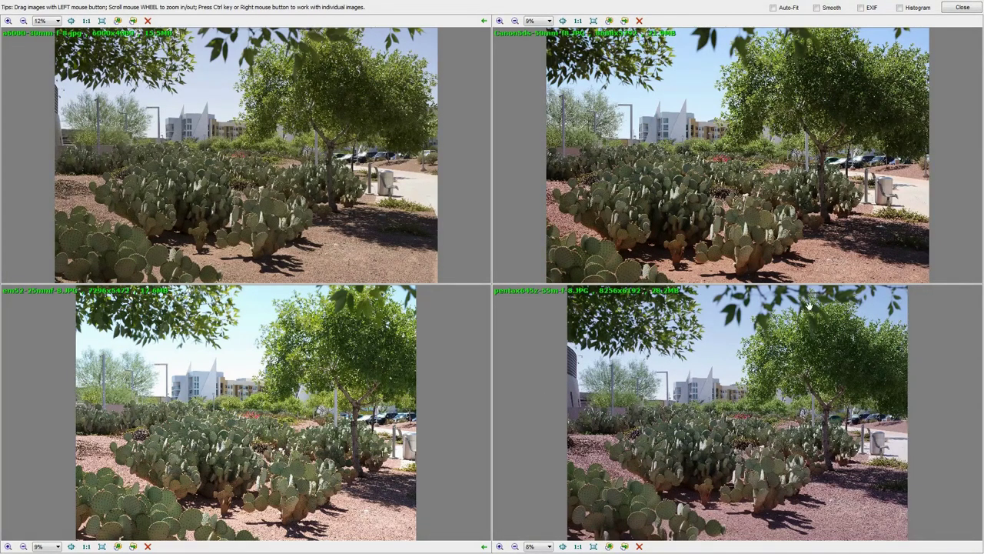
Compare the tree canopy and overhanging leaves across the four f/8 photos at 40% and 30% zoom, and return to 5%.
{"action": "scroll", "coordinate": [826, 319], "scroll_direction": "up", "scroll_amount": 5}
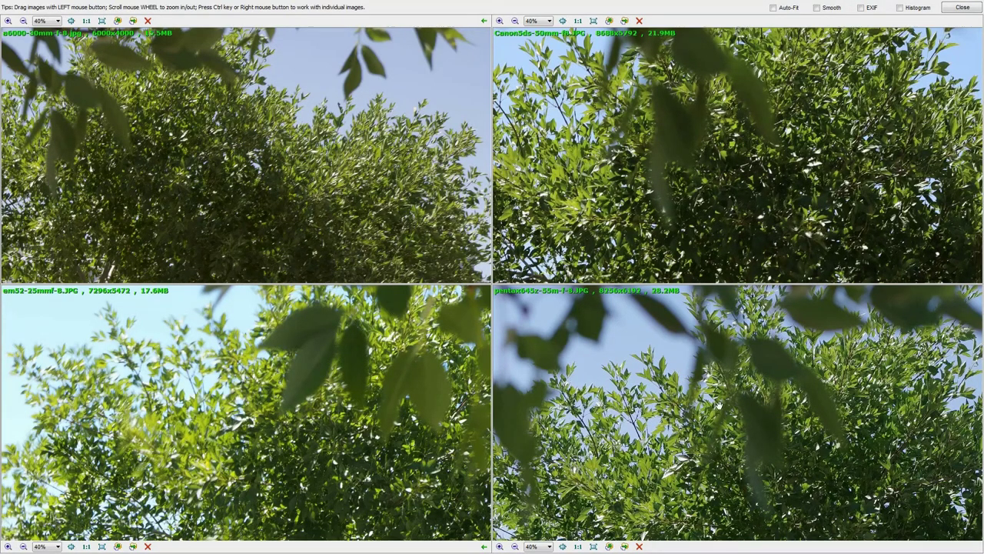
{"action": "left_click_drag", "start_coordinate": [719, 405], "coordinate": [717, 410]}
{"action": "scroll", "coordinate": [812, 383], "scroll_direction": "down", "scroll_amount": 3}
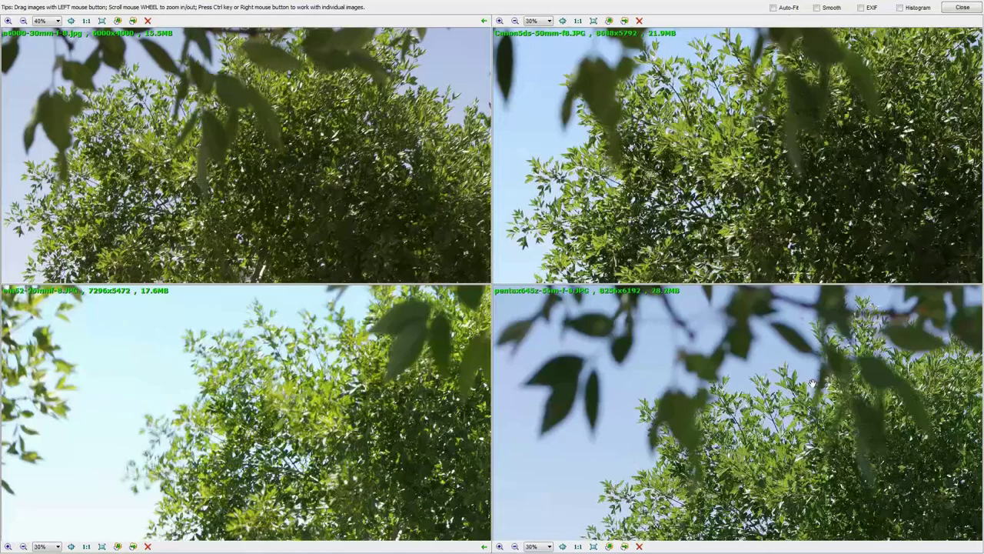
{"action": "scroll", "coordinate": [813, 384], "scroll_direction": "down", "scroll_amount": 2}
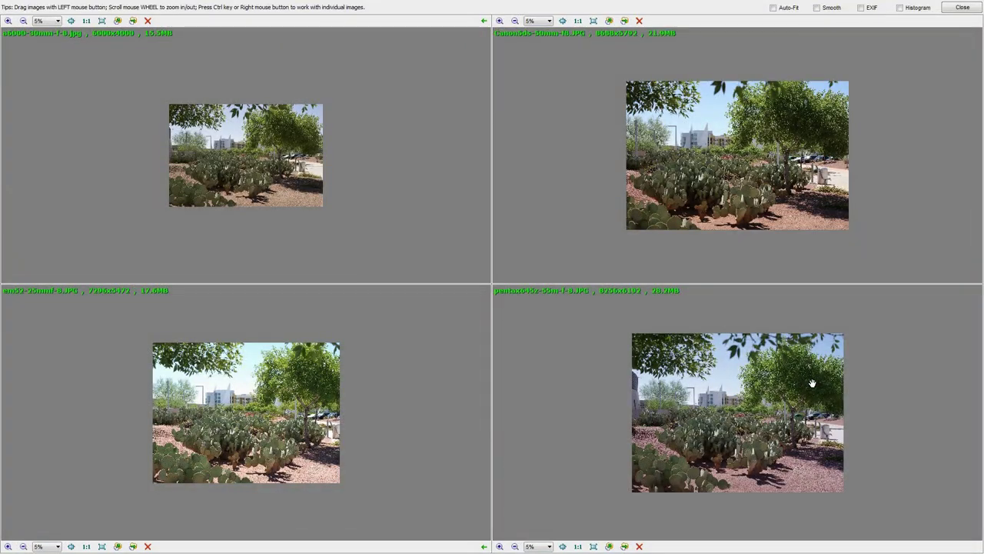
{"action": "scroll", "coordinate": [801, 388], "scroll_direction": "up", "scroll_amount": 1}
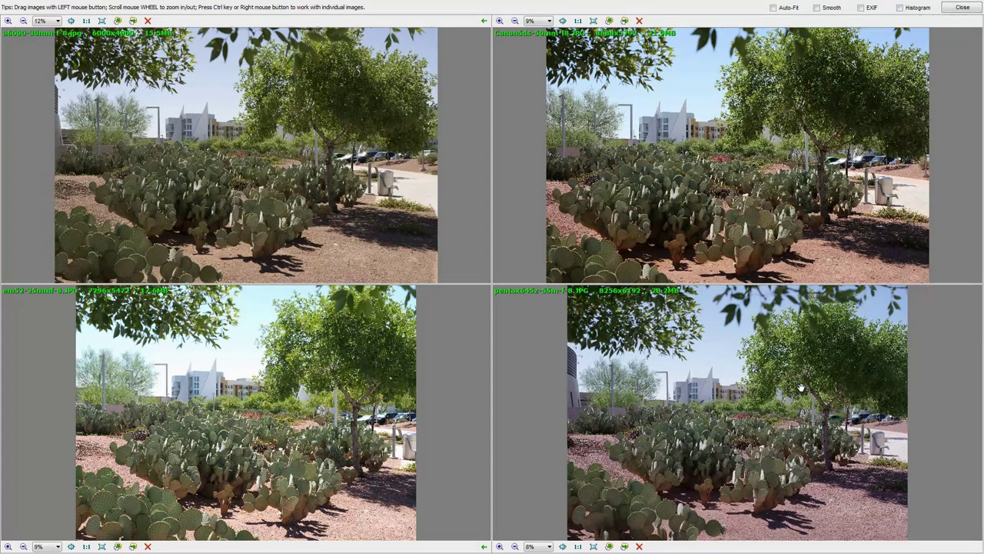
{"action": "scroll", "coordinate": [800, 388], "scroll_direction": "down", "scroll_amount": 1}
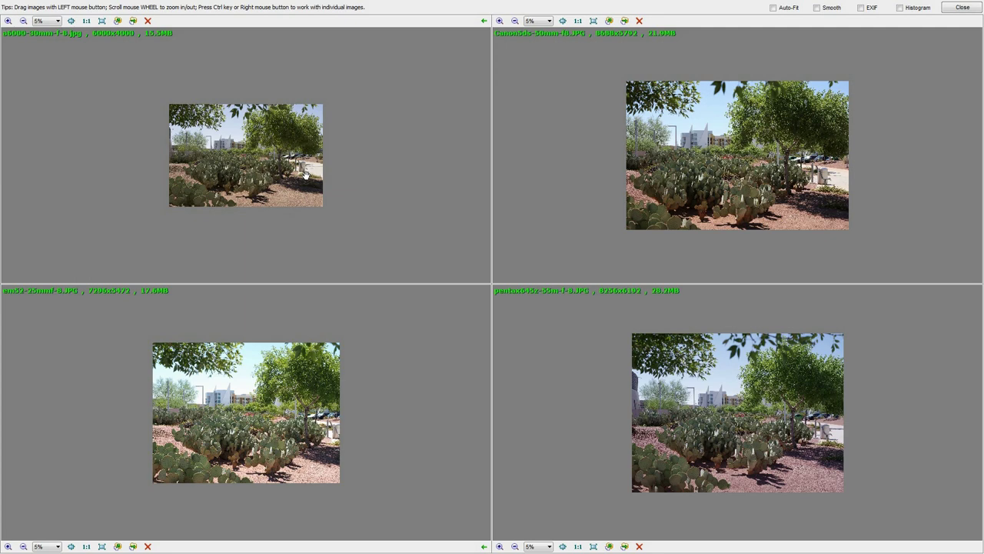
Compare the full frames and central details of the four f/8 photos up to 20% zoom, and close the comparison.
{"action": "scroll", "coordinate": [305, 175], "scroll_direction": "up", "scroll_amount": 3}
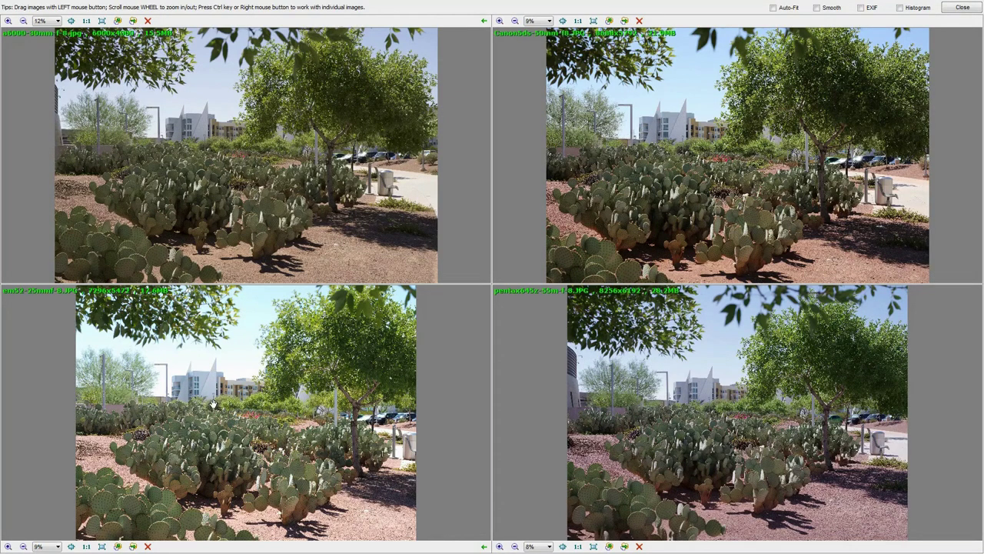
{"action": "scroll", "coordinate": [274, 443], "scroll_direction": "up", "scroll_amount": 3}
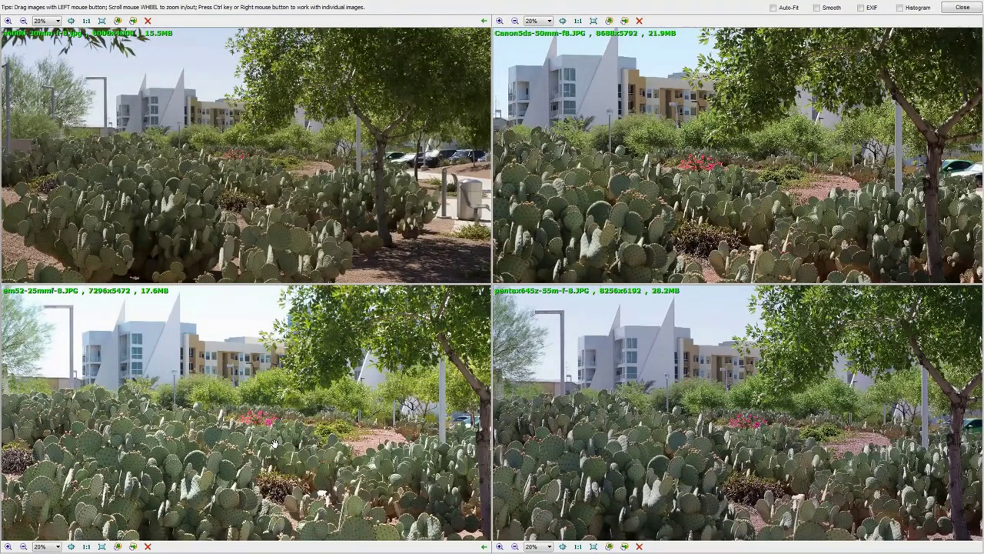
{"action": "scroll", "coordinate": [274, 443], "scroll_direction": "down", "scroll_amount": 3}
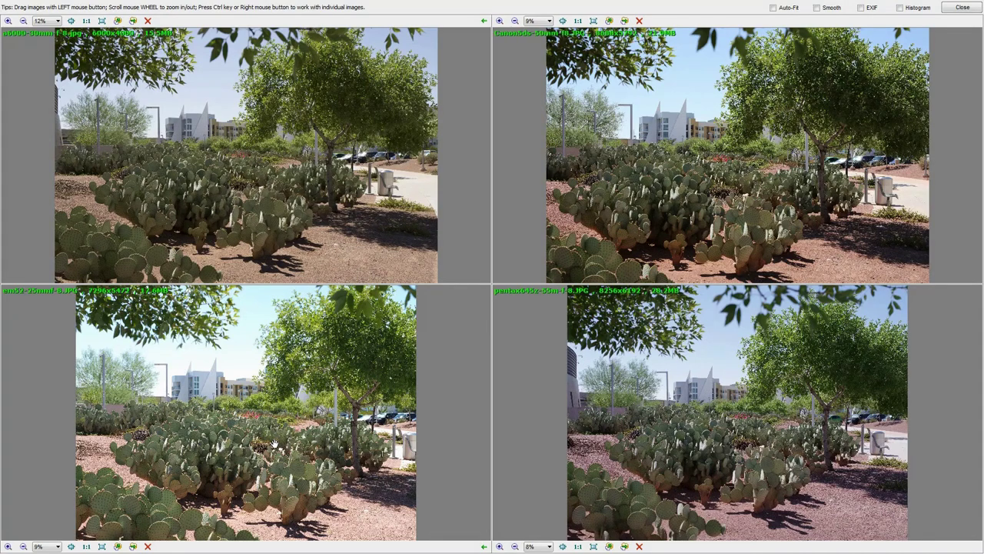
{"action": "left_click", "coordinate": [979, 6]}
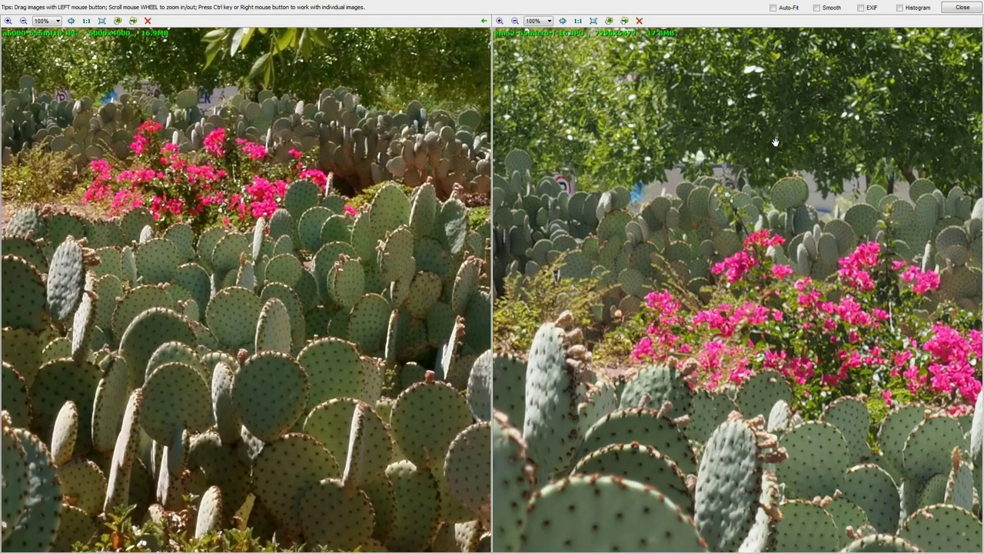
Compare the pink flowers, tree foliage and background apartment building in the a6000 and em52 f/16 photos at 100% zoom.
{"action": "left_click_drag", "start_coordinate": [770, 270], "coordinate": [703, 167]}
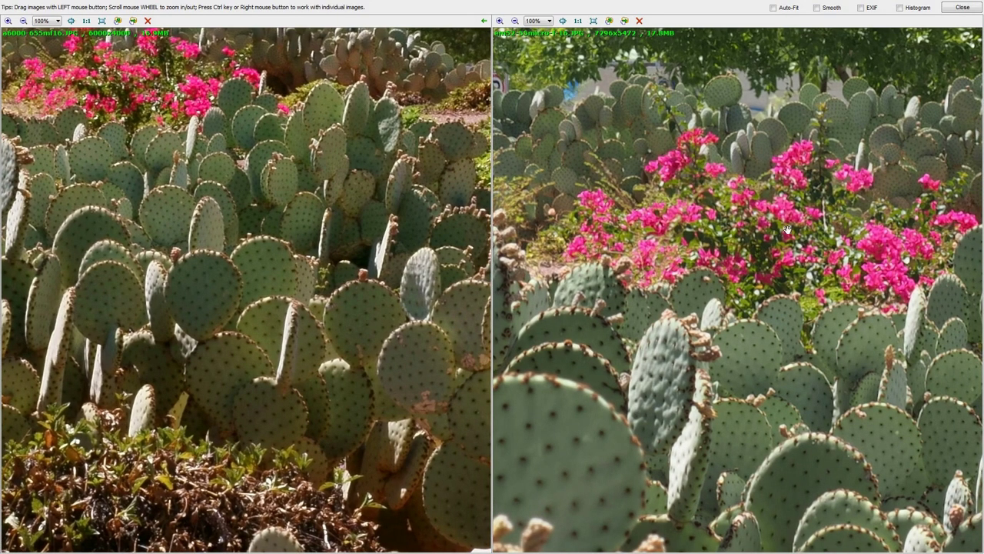
{"action": "left_click_drag", "start_coordinate": [118, 167], "coordinate": [110, 244]}
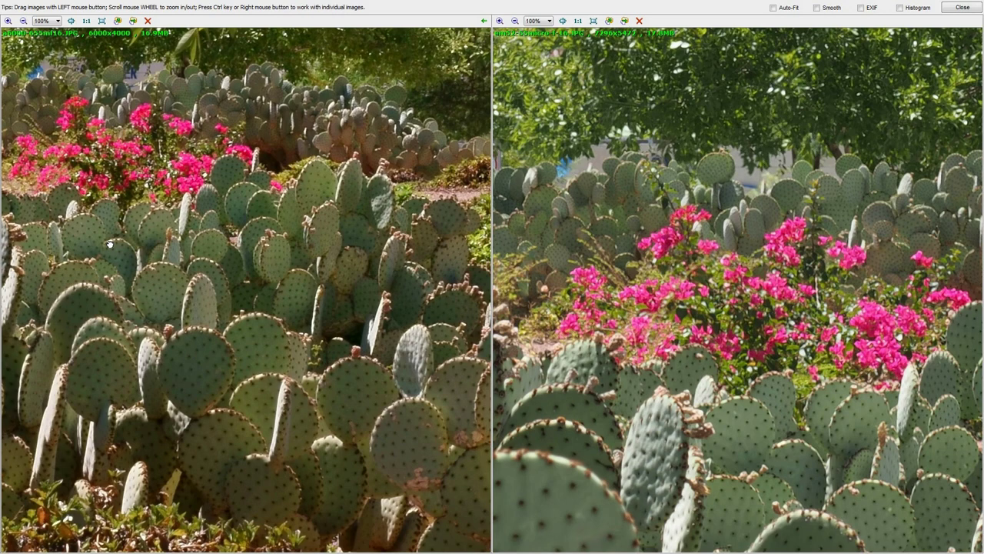
{"action": "left_click_drag", "start_coordinate": [110, 244], "coordinate": [121, 450]}
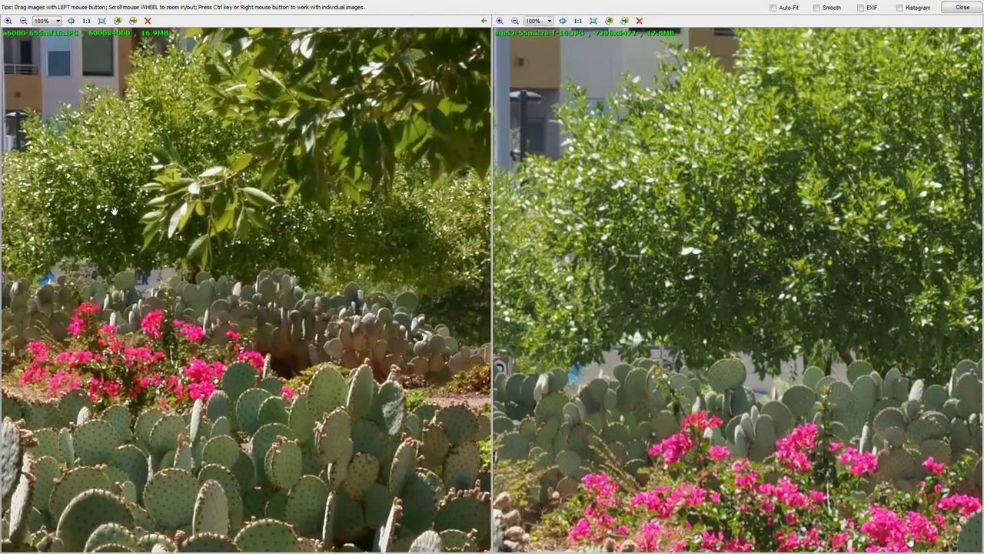
{"action": "left_click_drag", "start_coordinate": [113, 211], "coordinate": [116, 453]}
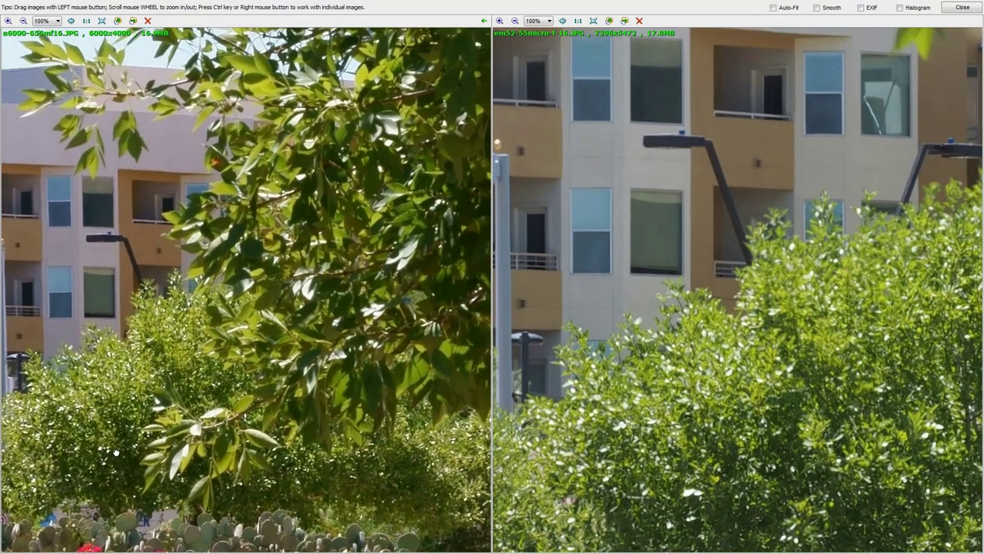
{"action": "left_click_drag", "start_coordinate": [97, 172], "coordinate": [52, 6]}
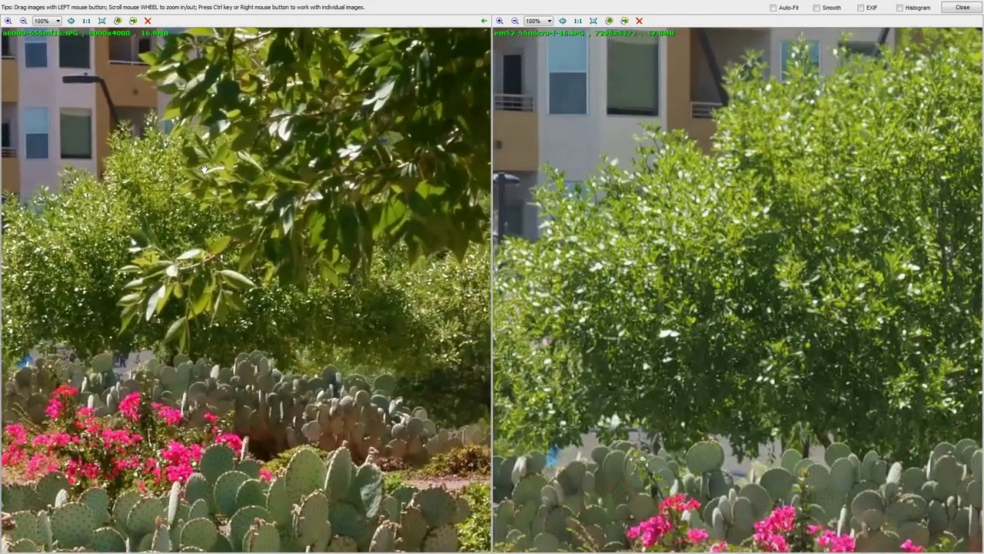
Examine the f/16 photos at 100% zoom from the pink flowers down to the foreground cacti and dry bush.
{"action": "left_click_drag", "start_coordinate": [607, 371], "coordinate": [605, 117]}
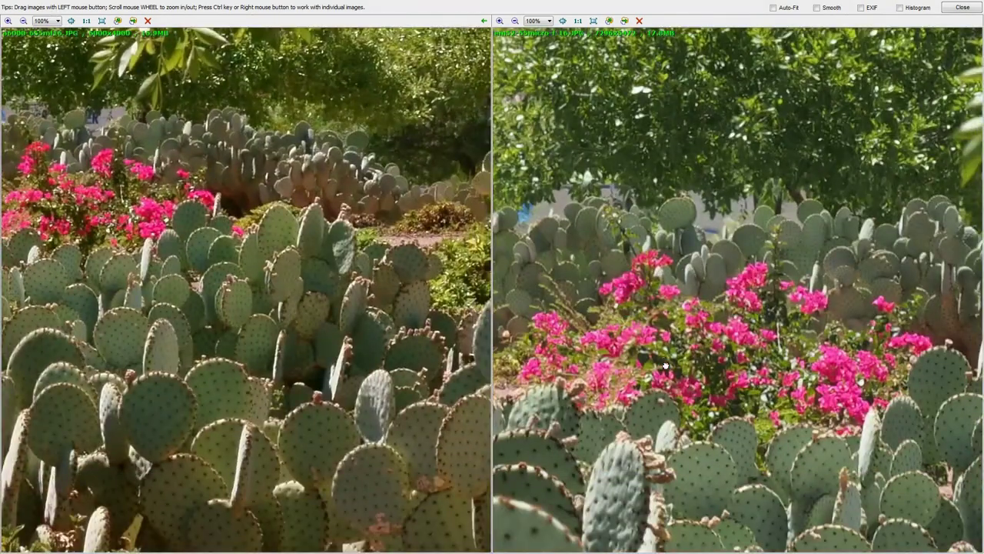
{"action": "left_click_drag", "start_coordinate": [666, 366], "coordinate": [667, 85]}
{"action": "left_click_drag", "start_coordinate": [703, 531], "coordinate": [706, 300]}
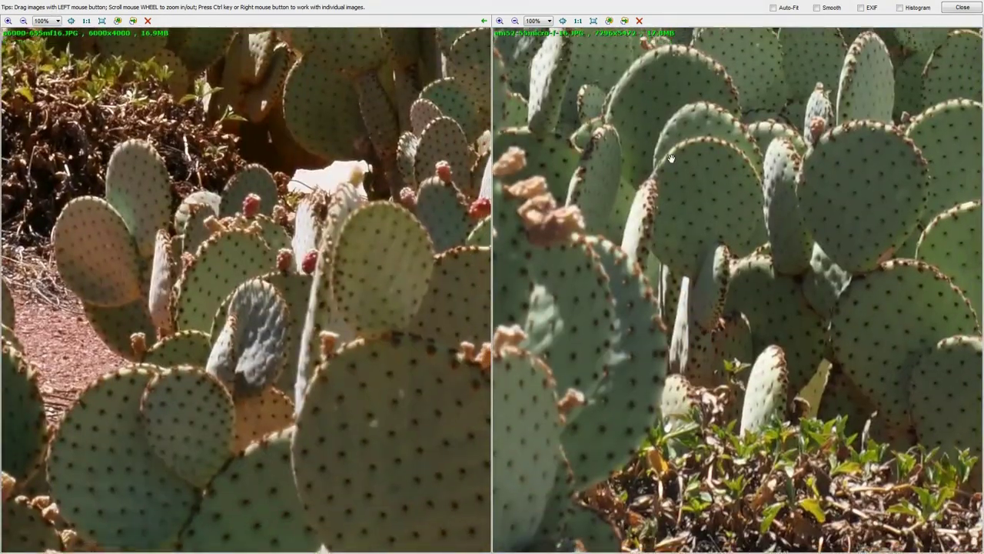
{"action": "left_click_drag", "start_coordinate": [797, 334], "coordinate": [755, 133]}
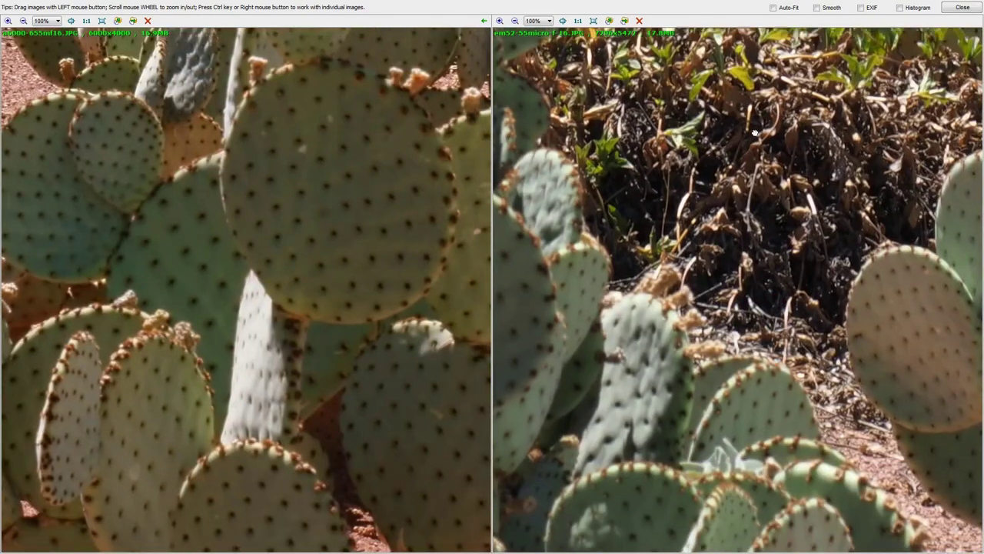
{"action": "mouse_move", "coordinate": [771, 366]}
{"action": "left_mouse_down"}
{"action": "mouse_move", "coordinate": [772, 142]}
{"action": "mouse_move", "coordinate": [774, 454]}
{"action": "left_mouse_up"}
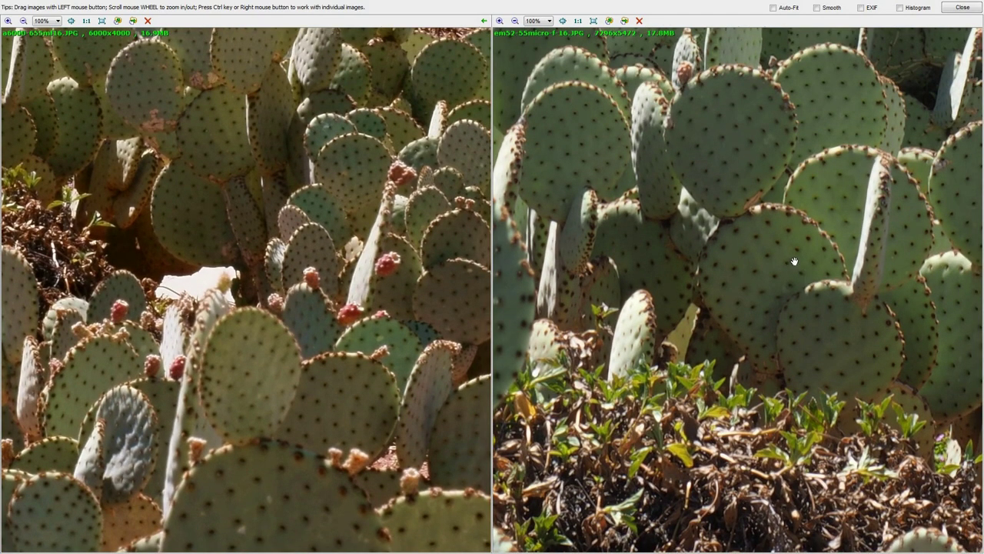
Compare the sharpness of the nearest cactus pads and the dry bush behind them in both f/16 photos.
{"action": "left_click_drag", "start_coordinate": [354, 422], "coordinate": [396, 380]}
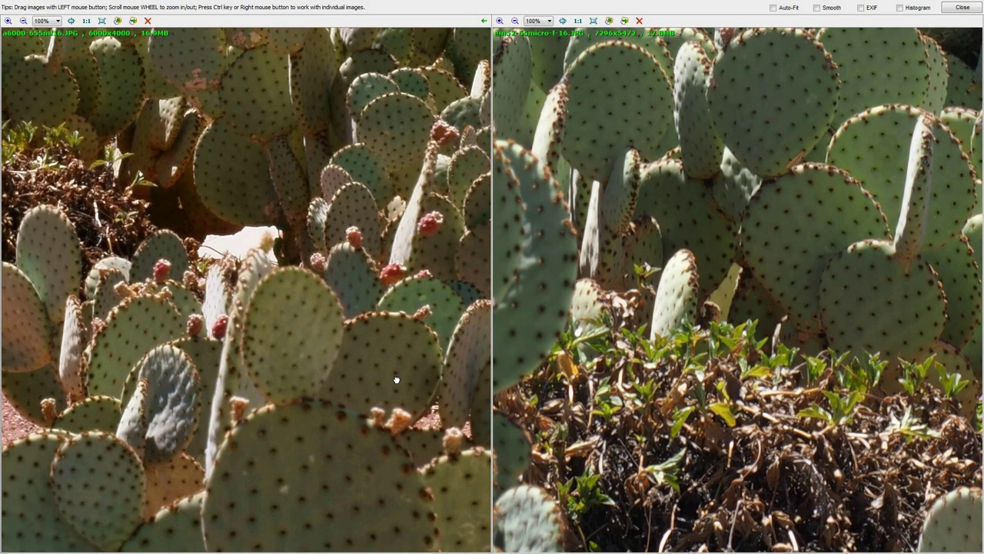
{"action": "left_click_drag", "start_coordinate": [396, 380], "coordinate": [542, 412]}
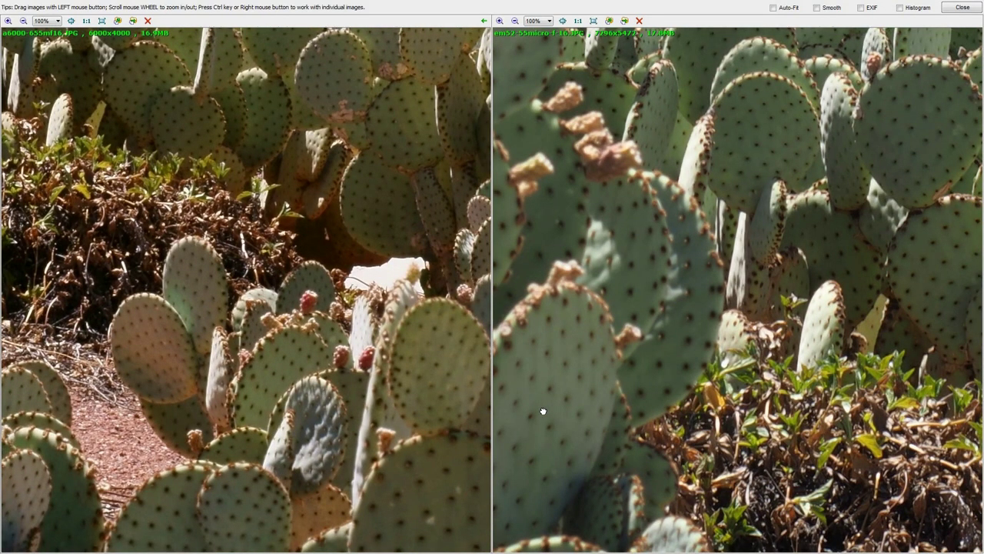
{"action": "left_click_drag", "start_coordinate": [542, 411], "coordinate": [538, 408]}
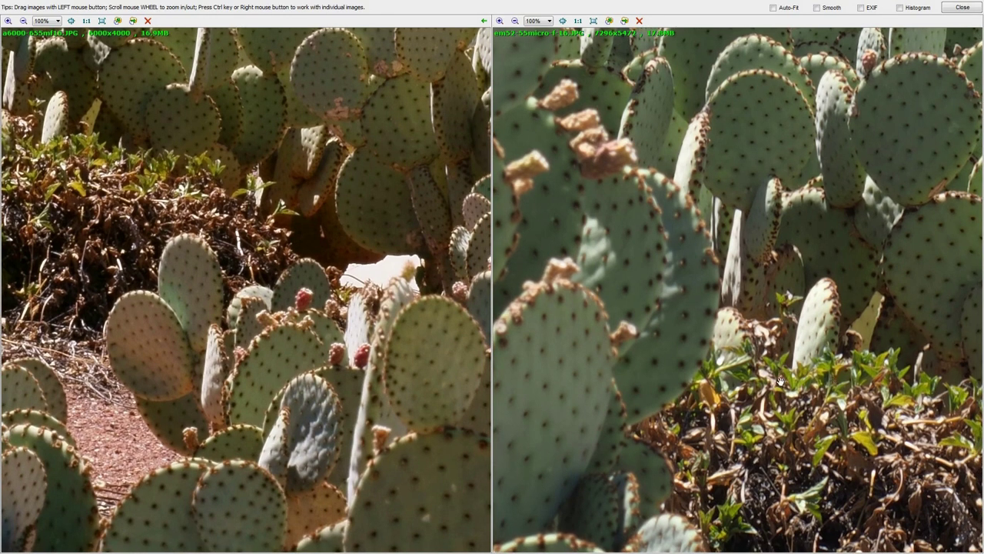
{"action": "left_click_drag", "start_coordinate": [718, 290], "coordinate": [739, 274]}
Compare the full frames of the a6000 and em52 f/16 photos, and re-examine the flowers and cacti at 50% zoom.
{"action": "scroll", "coordinate": [761, 269], "scroll_direction": "down", "scroll_amount": 5}
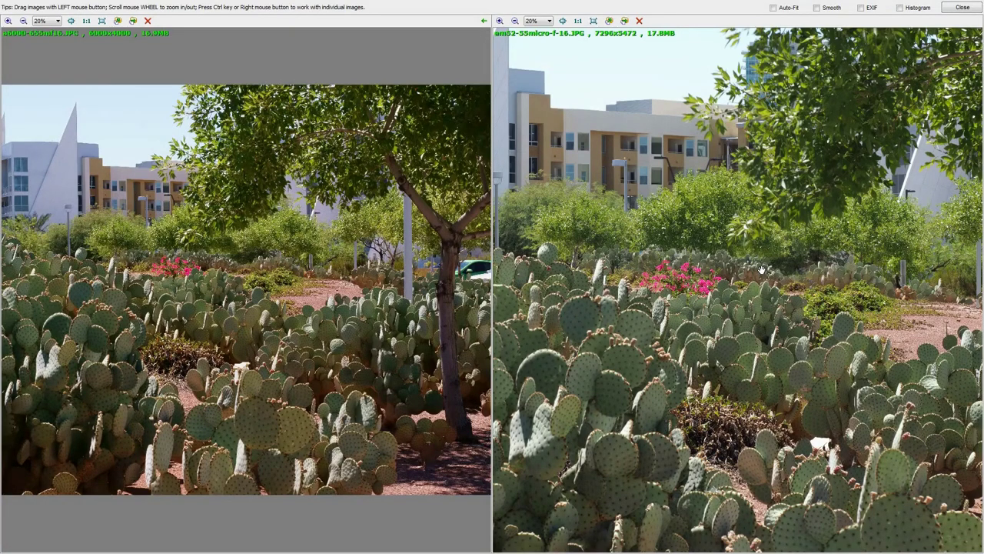
{"action": "scroll", "coordinate": [761, 269], "scroll_direction": "down", "scroll_amount": 2}
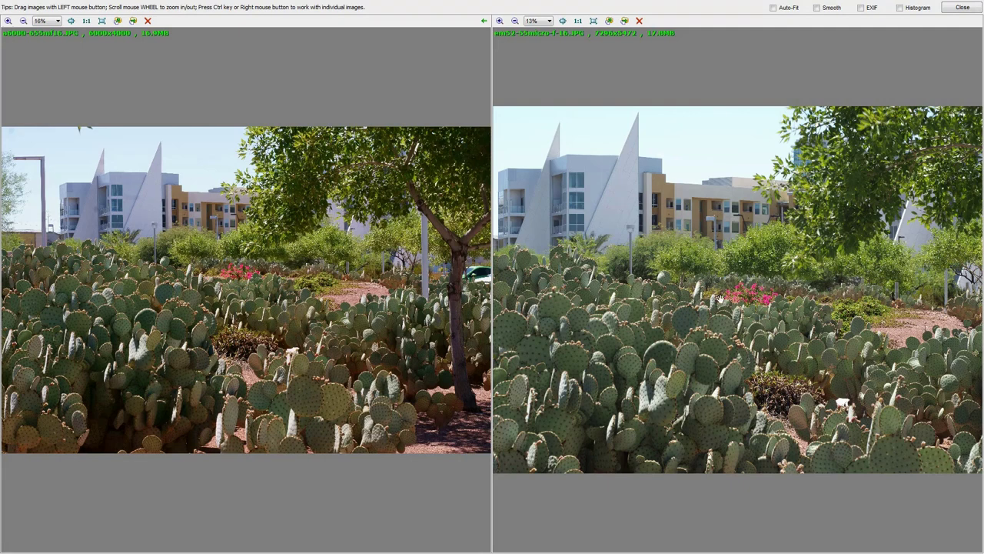
{"action": "scroll", "coordinate": [667, 289], "scroll_direction": "up", "scroll_amount": 3}
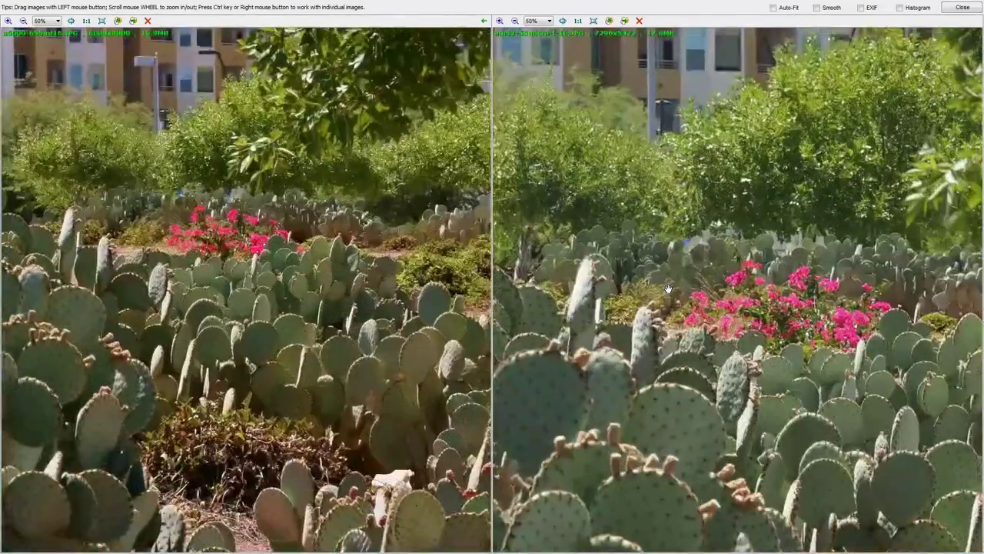
{"action": "scroll", "coordinate": [667, 289], "scroll_direction": "up", "scroll_amount": 2}
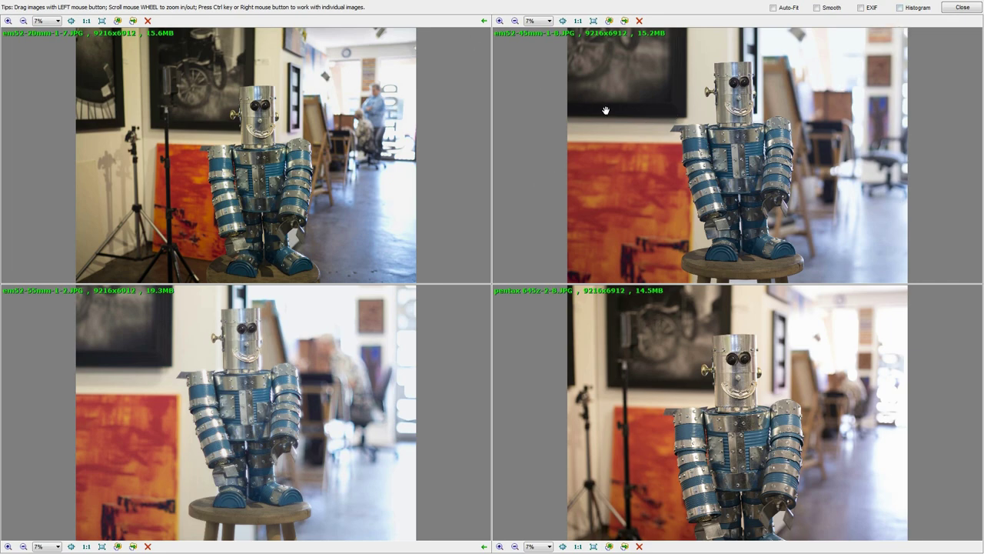
Compare the background blur behind the robot across the three em52 photos and the Pentax 645Z photo at 10% and 7% zoom.
{"action": "scroll", "coordinate": [705, 152], "scroll_direction": "up", "scroll_amount": 1}
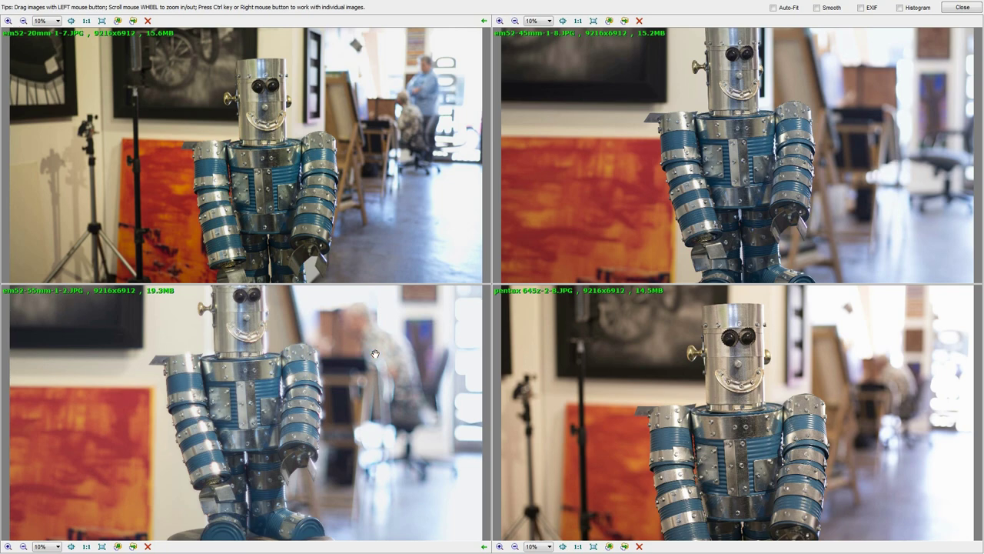
{"action": "scroll", "coordinate": [374, 354], "scroll_direction": "up", "scroll_amount": 1}
{"action": "scroll", "coordinate": [375, 354], "scroll_direction": "down", "scroll_amount": 1}
{"action": "scroll", "coordinate": [327, 175], "scroll_direction": "down", "scroll_amount": 1}
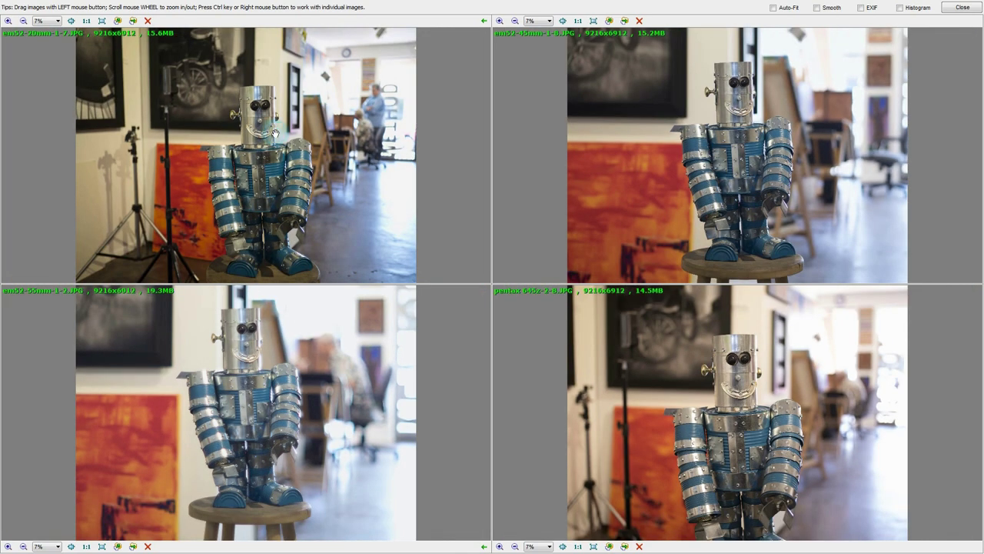
Compare the robot and blurred background in the em52 45mm f/1.8 and Pentax 645Z f/2.8 photos at 15% and 10% zoom.
{"action": "left_click", "coordinate": [747, 440]}
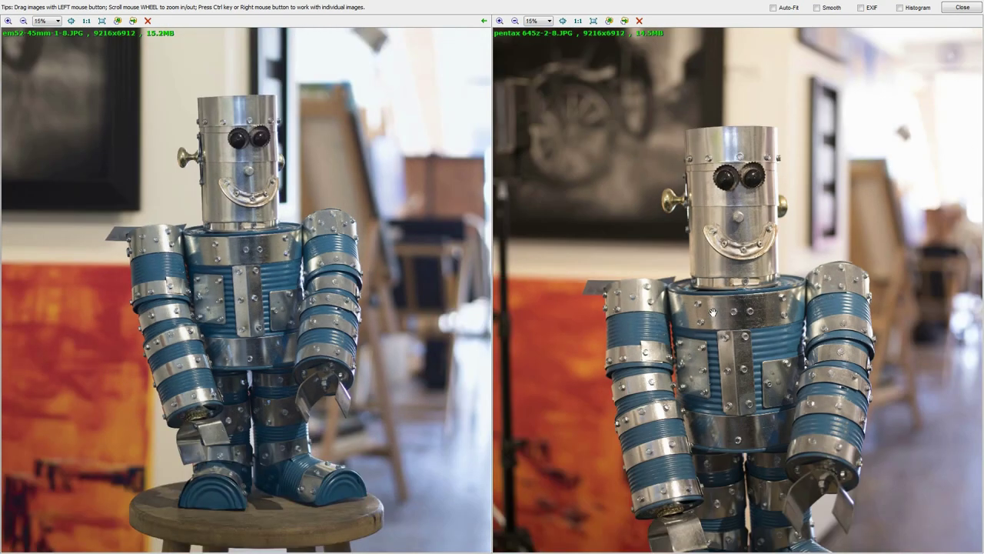
{"action": "left_click_drag", "start_coordinate": [409, 284], "coordinate": [335, 290]}
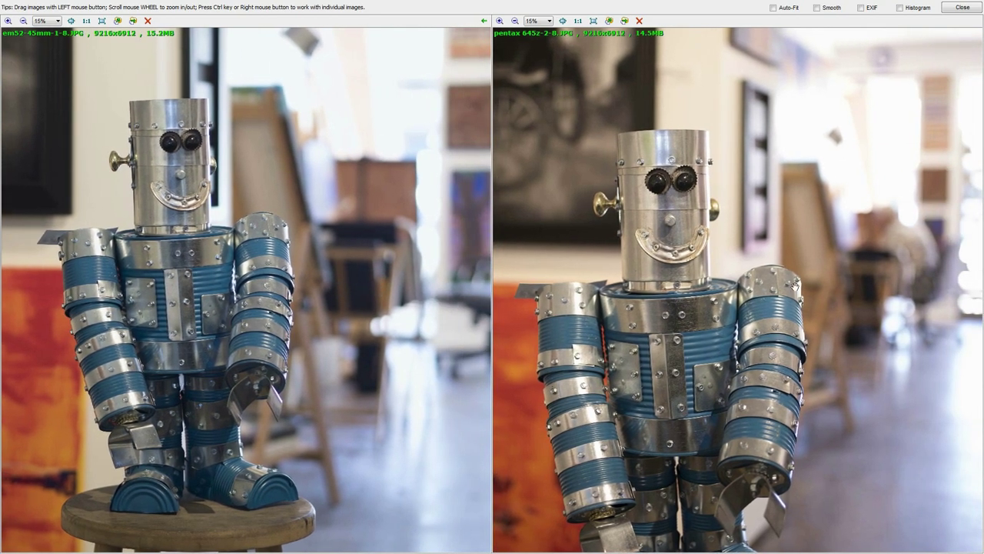
{"action": "left_click_drag", "start_coordinate": [786, 275], "coordinate": [899, 247]}
{"action": "scroll", "coordinate": [752, 257], "scroll_direction": "down", "scroll_amount": 1}
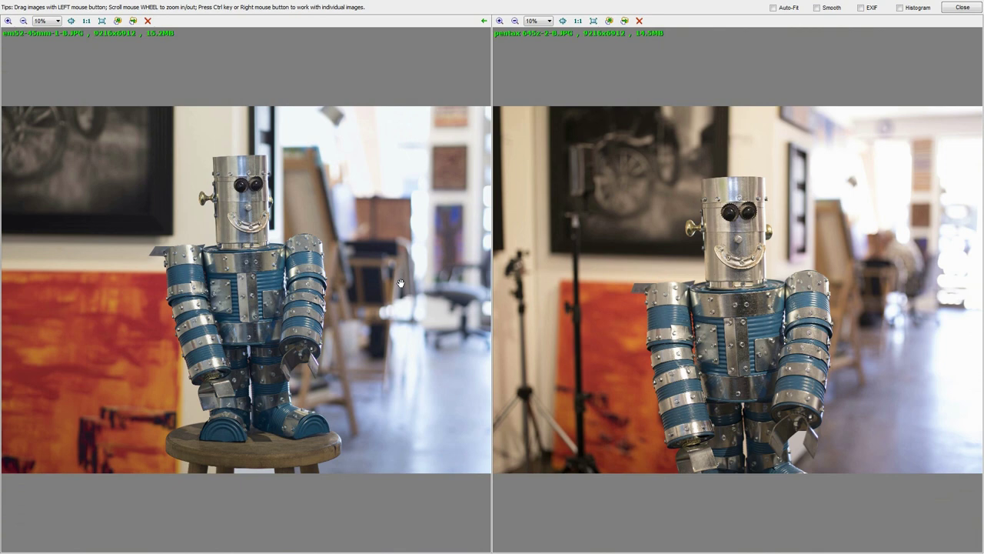
Examine the robot's face and torso at 30% zoom in both photos, return to full frames at 10%, and close the comparison.
{"action": "left_click", "coordinate": [683, 250]}
{"action": "scroll", "coordinate": [295, 340], "scroll_direction": "up", "scroll_amount": 3}
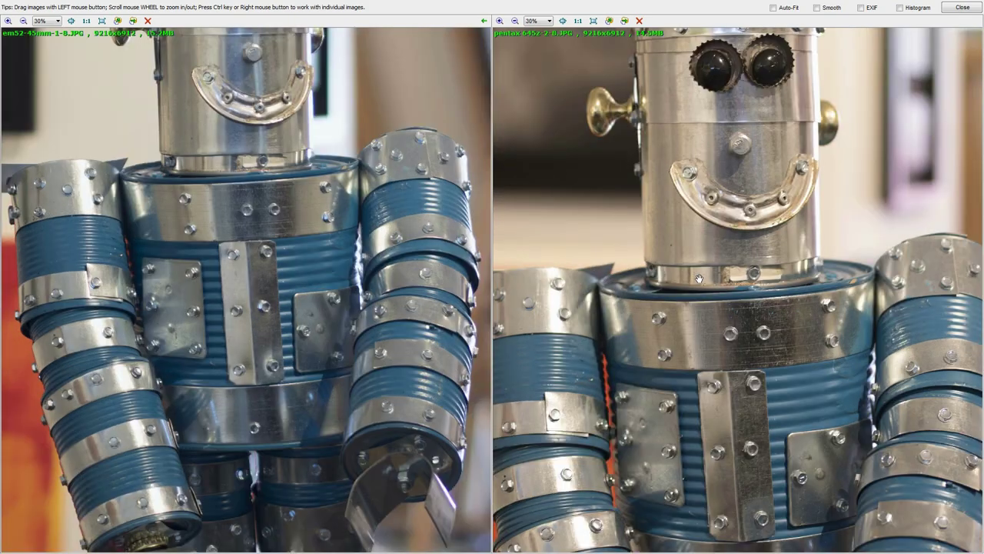
{"action": "scroll", "coordinate": [355, 283], "scroll_direction": "down", "scroll_amount": 3}
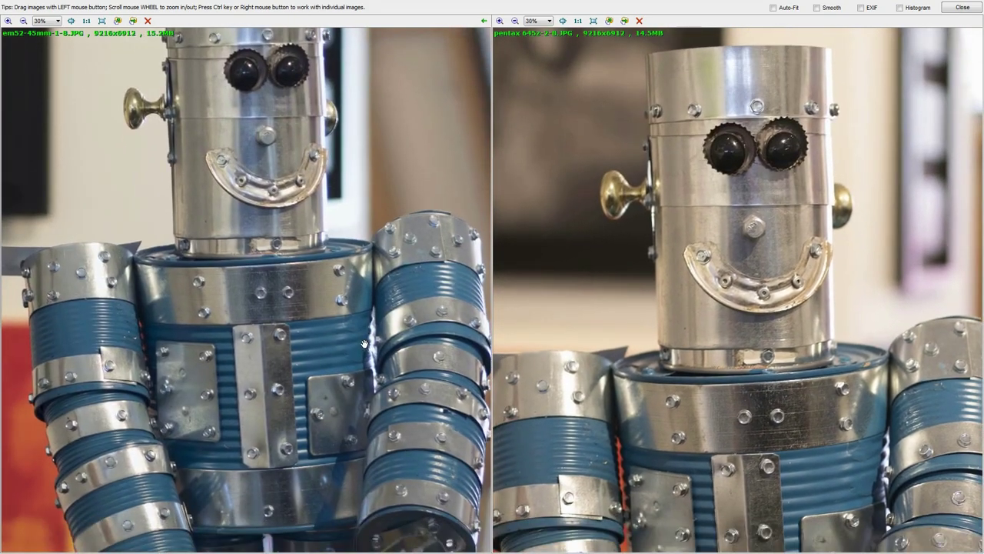
{"action": "scroll", "coordinate": [365, 343], "scroll_direction": "down", "scroll_amount": 1}
{"action": "scroll", "coordinate": [364, 343], "scroll_direction": "up", "scroll_amount": 3}
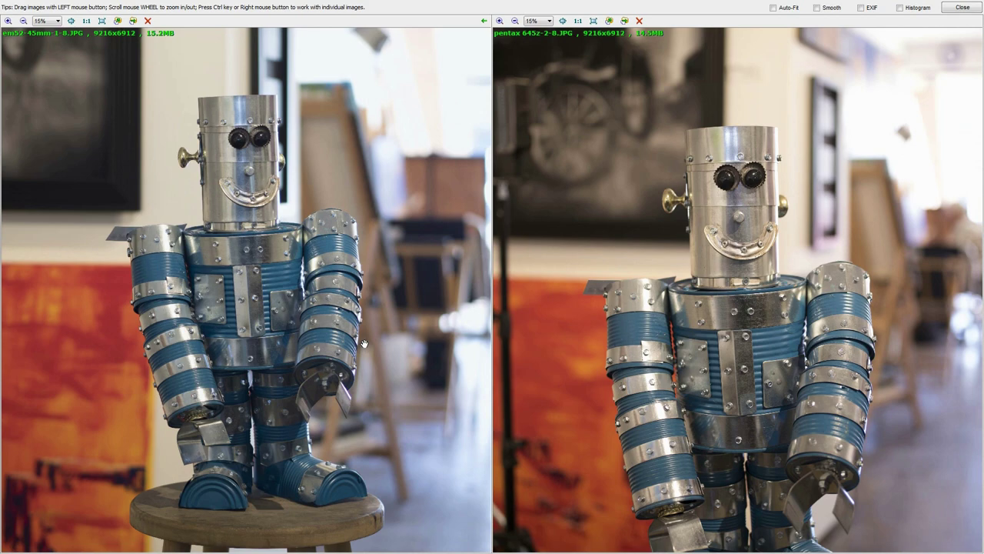
{"action": "scroll", "coordinate": [364, 343], "scroll_direction": "down", "scroll_amount": 3}
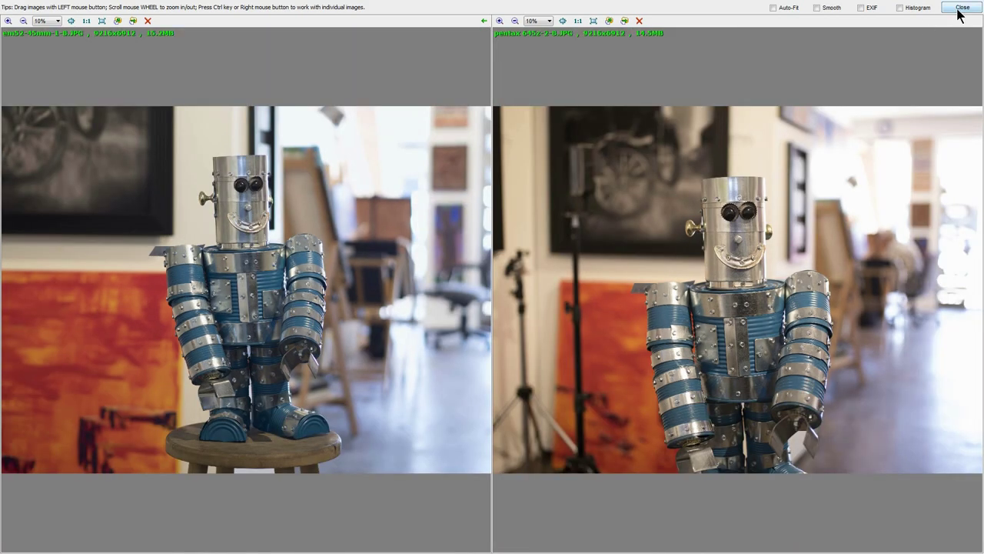
{"action": "left_click", "coordinate": [962, 8]}
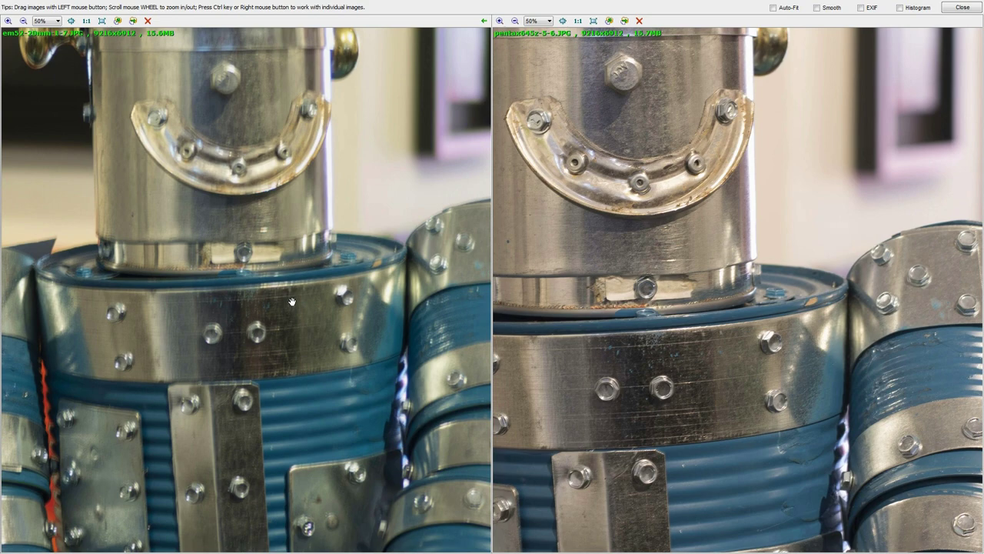
Compare the robot and background in the em52 20mm f/1.7 and Pentax 645Z f/5.6 photos at 20% and 15% zoom.
{"action": "scroll", "coordinate": [291, 300], "scroll_direction": "down", "scroll_amount": 4}
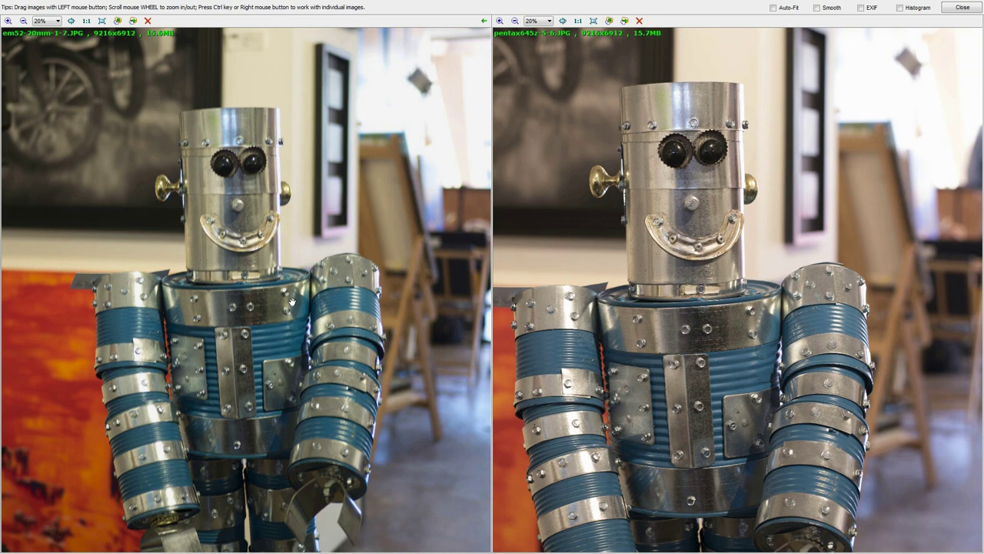
{"action": "scroll", "coordinate": [292, 300], "scroll_direction": "down", "scroll_amount": 1}
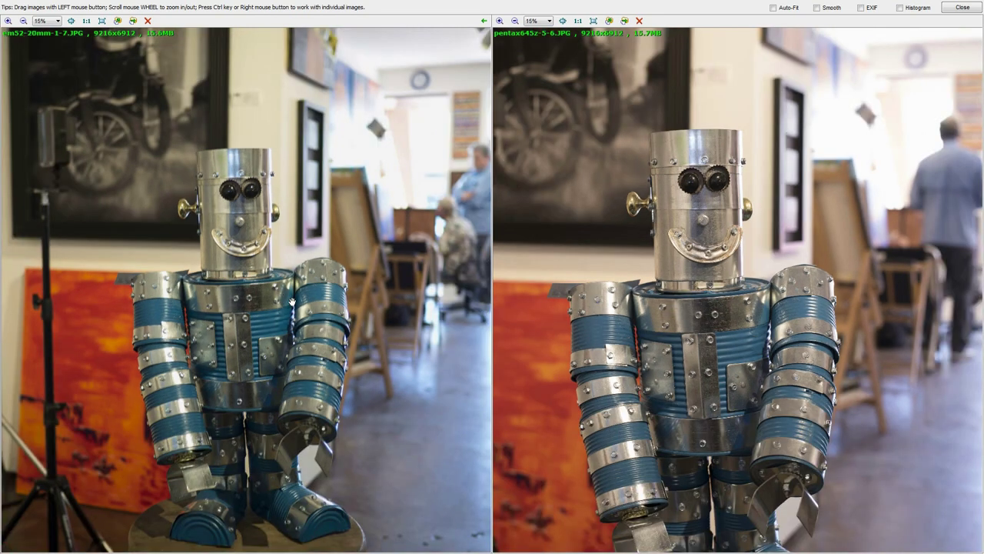